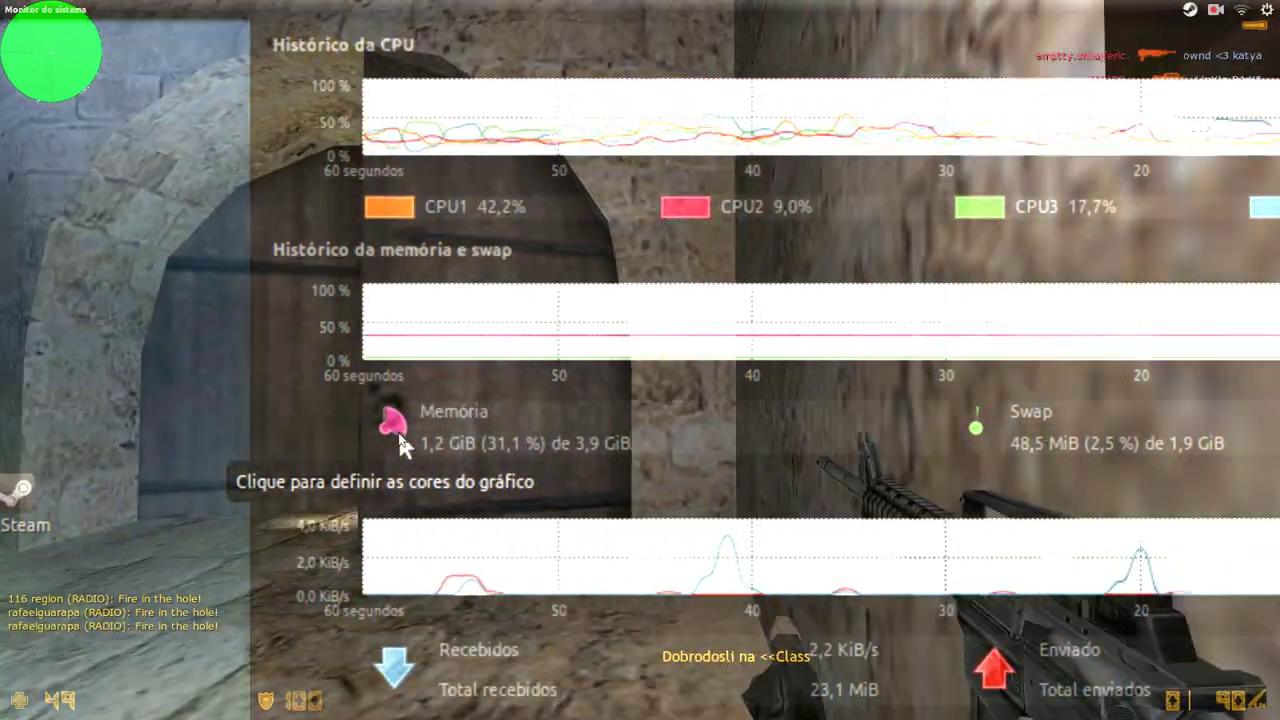
Restore the system monitor to a smaller window, review the computer's details, and close both windows
{"action": "key", "text": "ctrl+super+Down"}
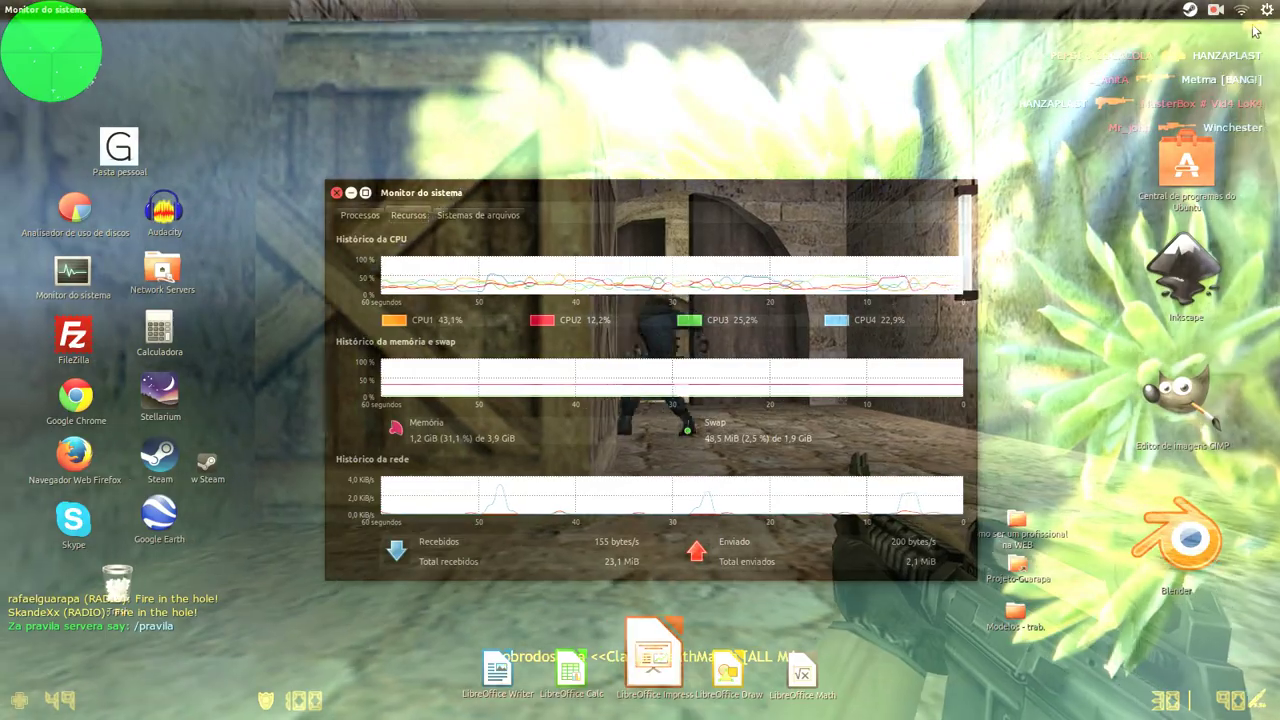
{"action": "left_click", "coordinate": [1256, 32]}
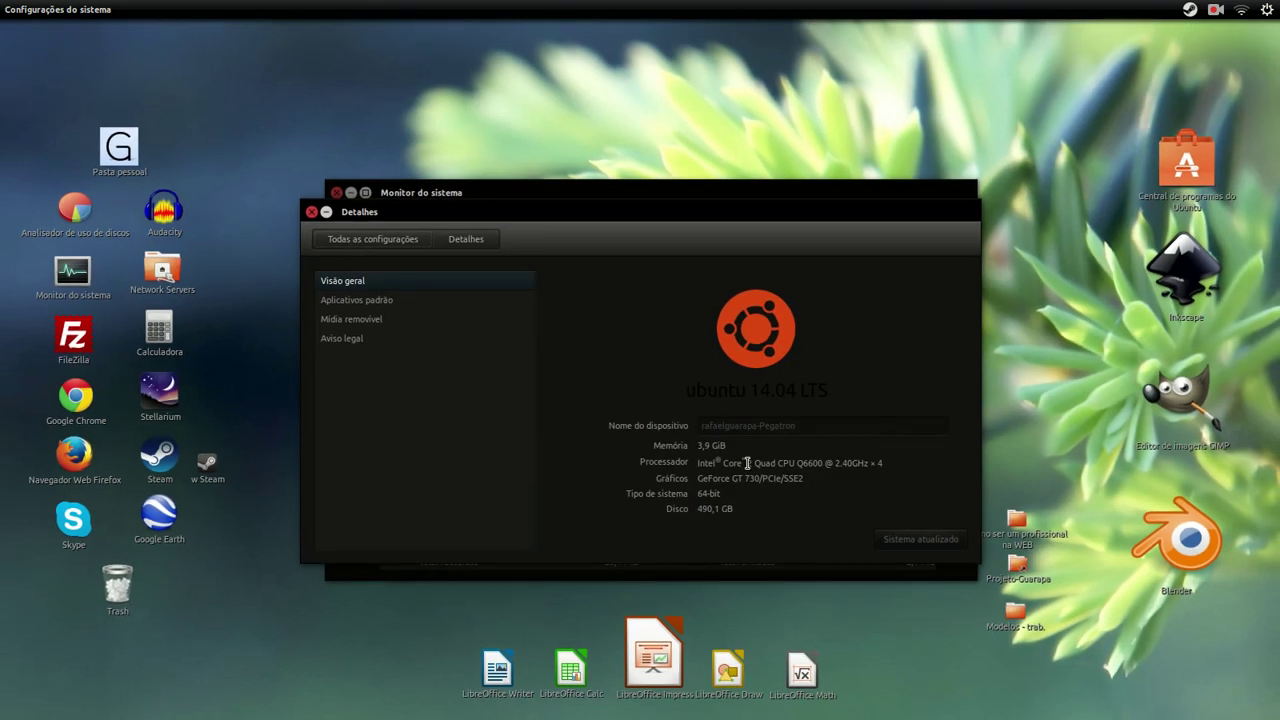
{"action": "left_click", "coordinate": [311, 212]}
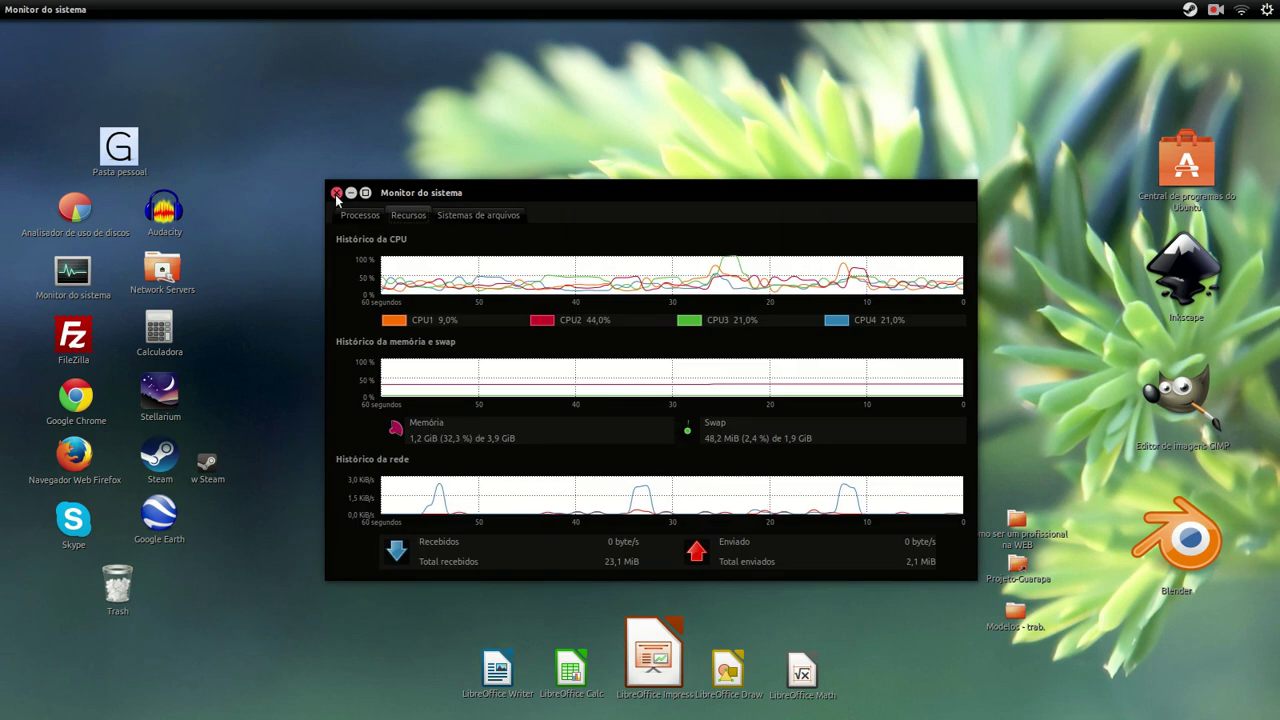
{"action": "left_click", "coordinate": [336, 193]}
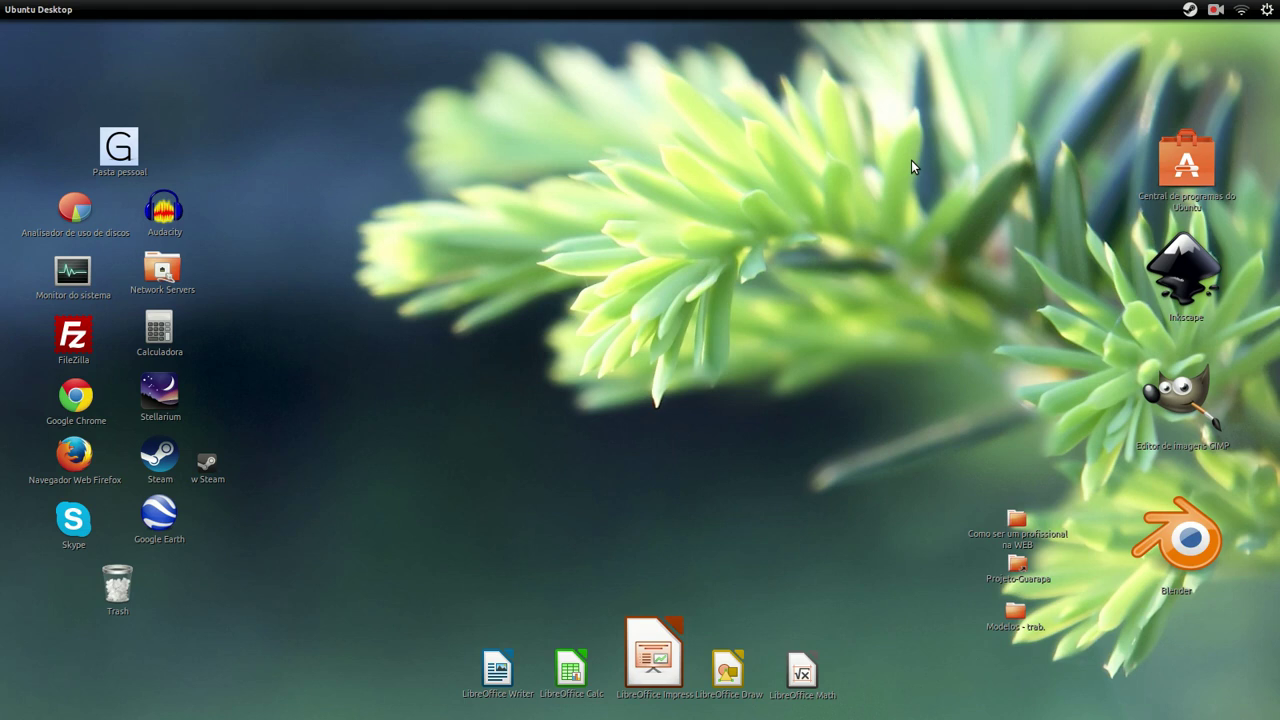
Switch to the Steam client and bring up its main window
{"action": "left_click", "coordinate": [1190, 10]}
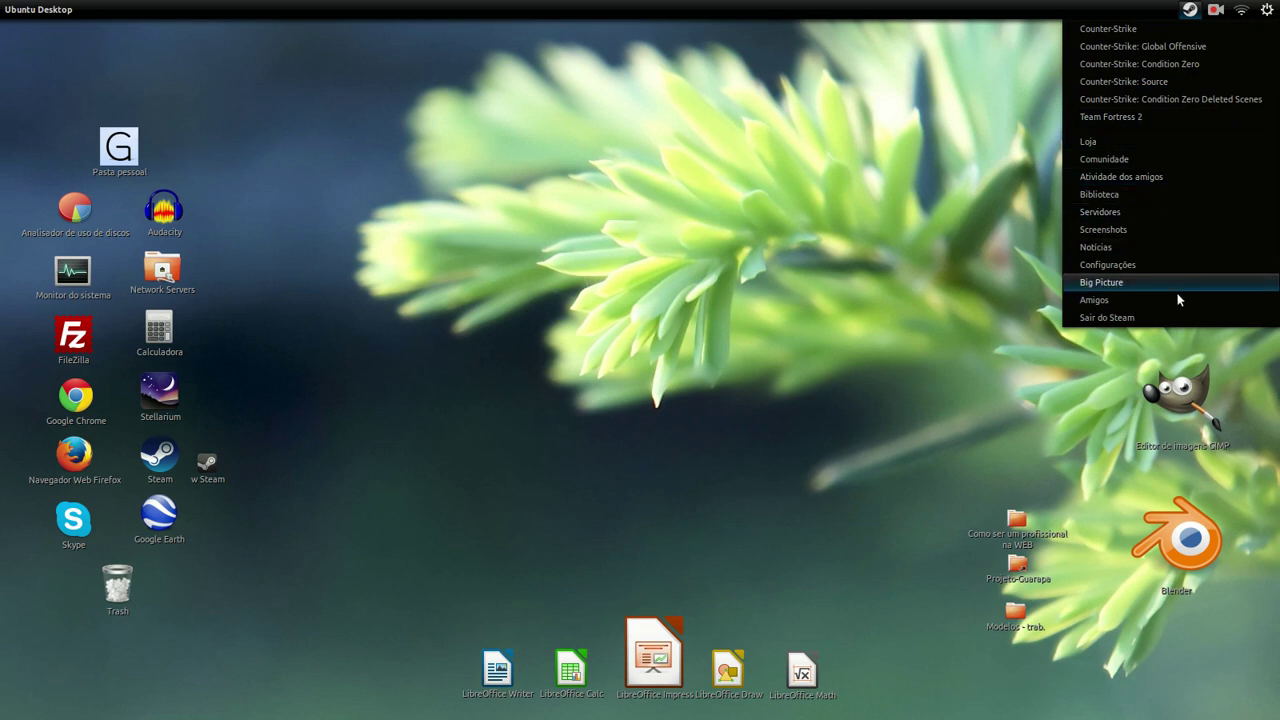
{"action": "left_click", "coordinate": [1107, 317]}
{"action": "mouse_move", "coordinate": [10, 327]}
{"action": "left_click", "coordinate": [25, 625]}
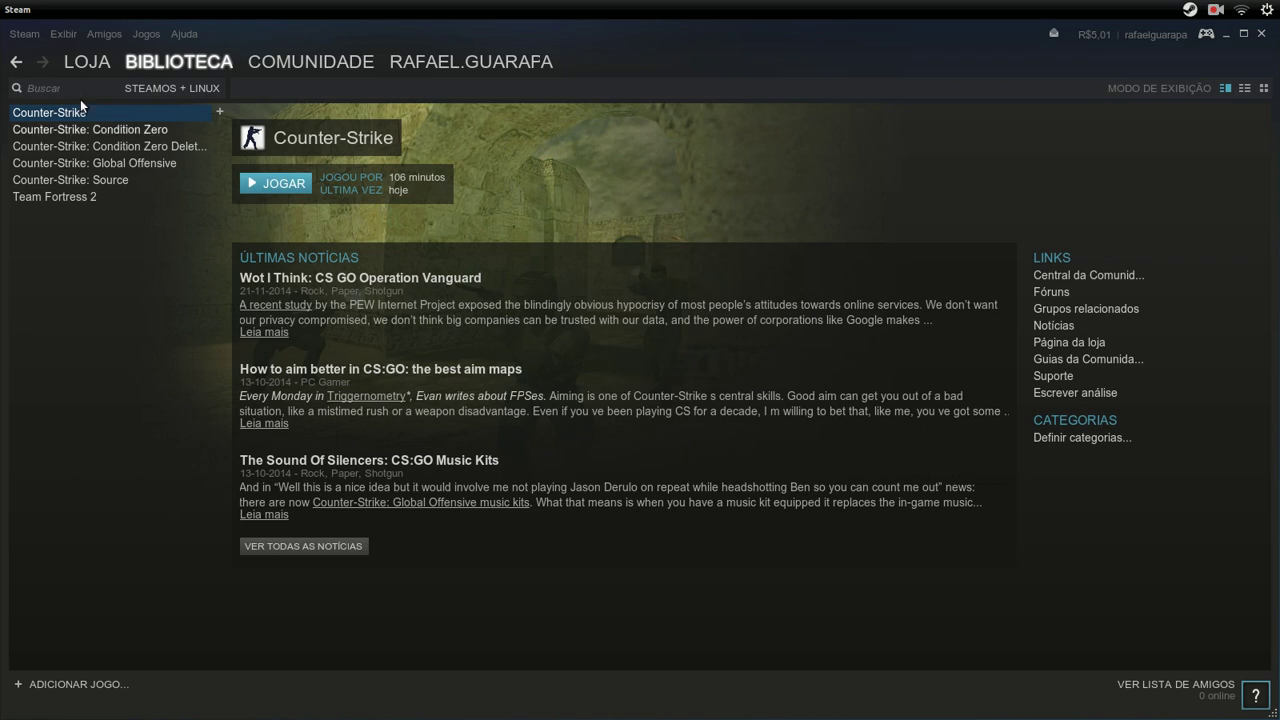
Open Counter-Strike's store page and view its second through fifth screenshots
{"action": "left_click", "coordinate": [98, 64]}
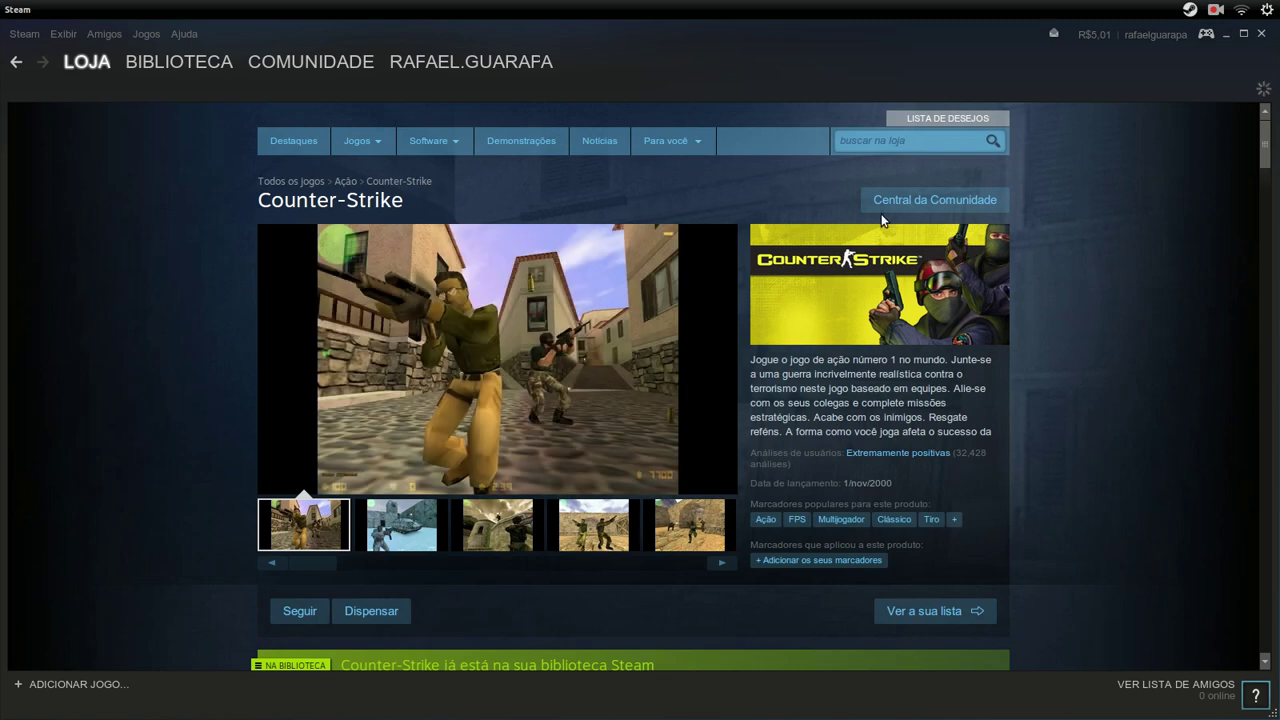
{"action": "left_click", "coordinate": [914, 141]}
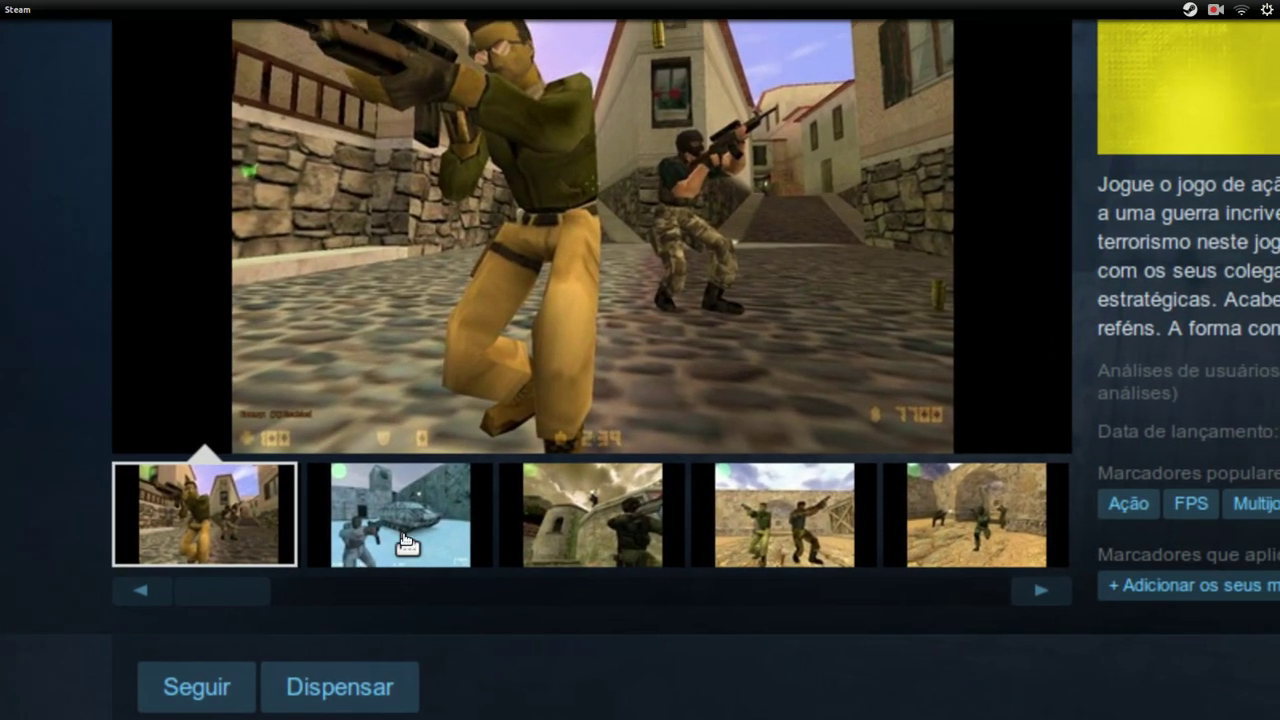
{"action": "left_click", "coordinate": [405, 658]}
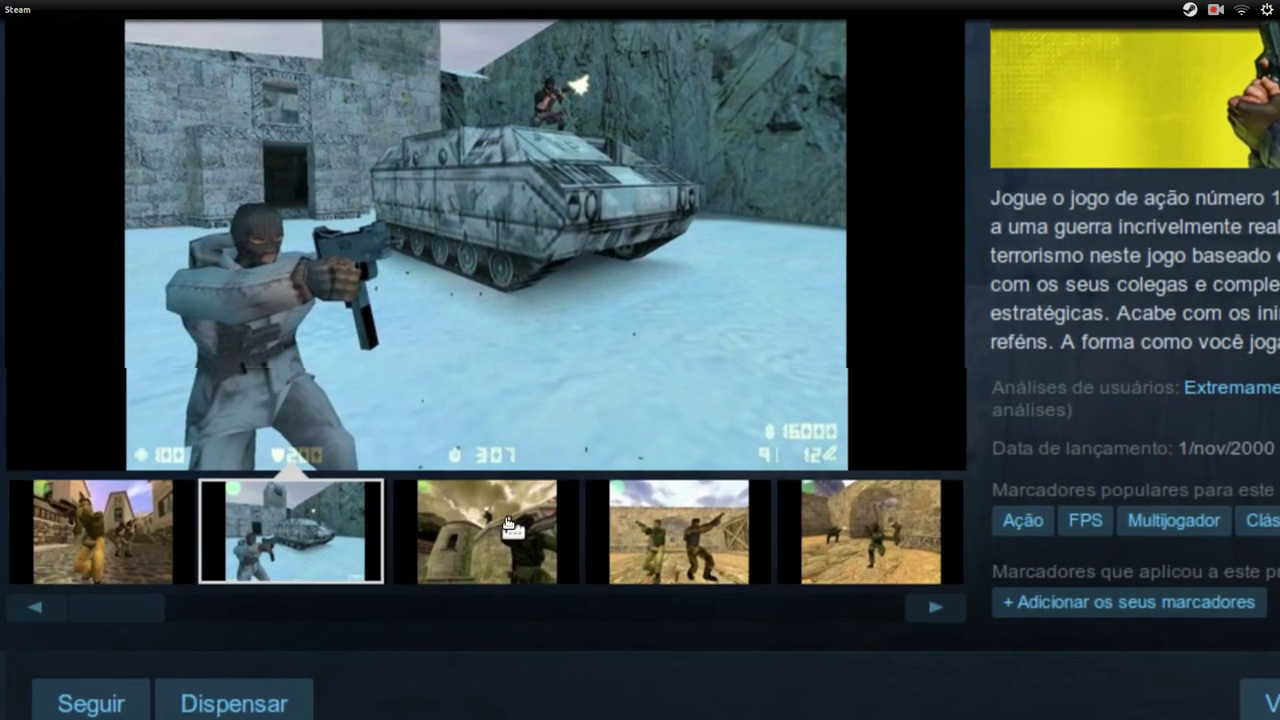
{"action": "left_click", "coordinate": [400, 515]}
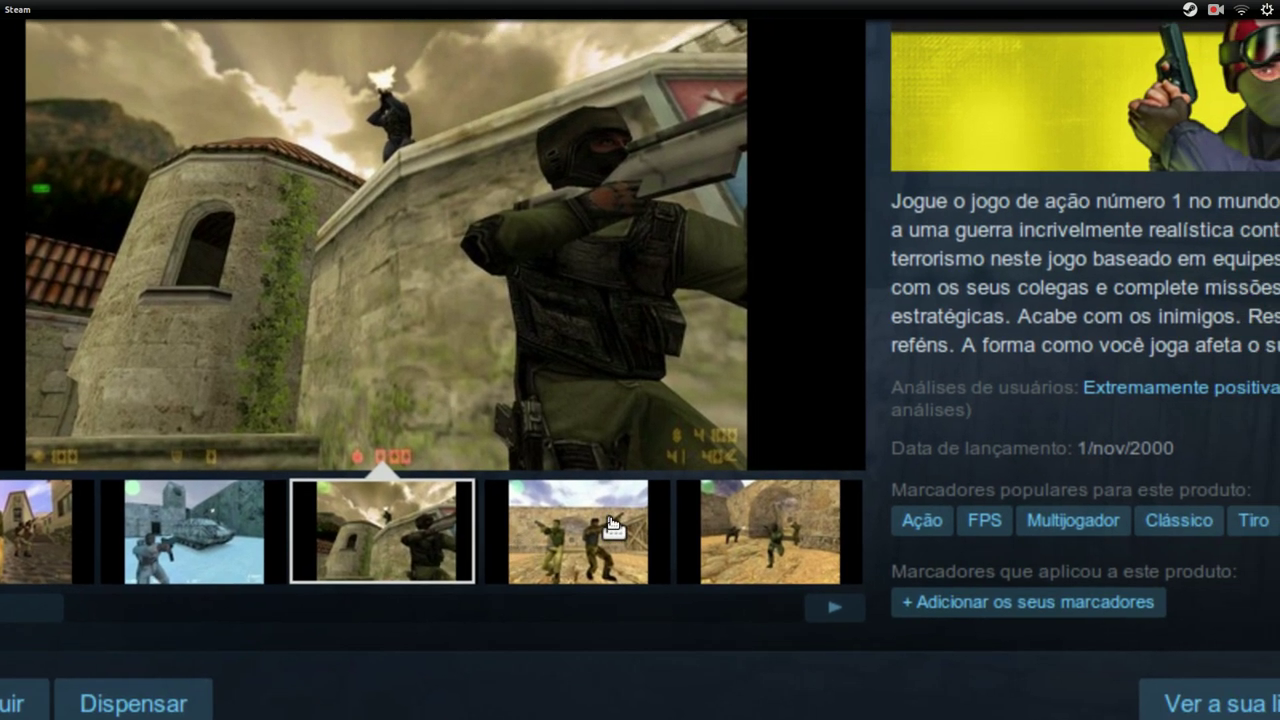
{"action": "left_click", "coordinate": [704, 591]}
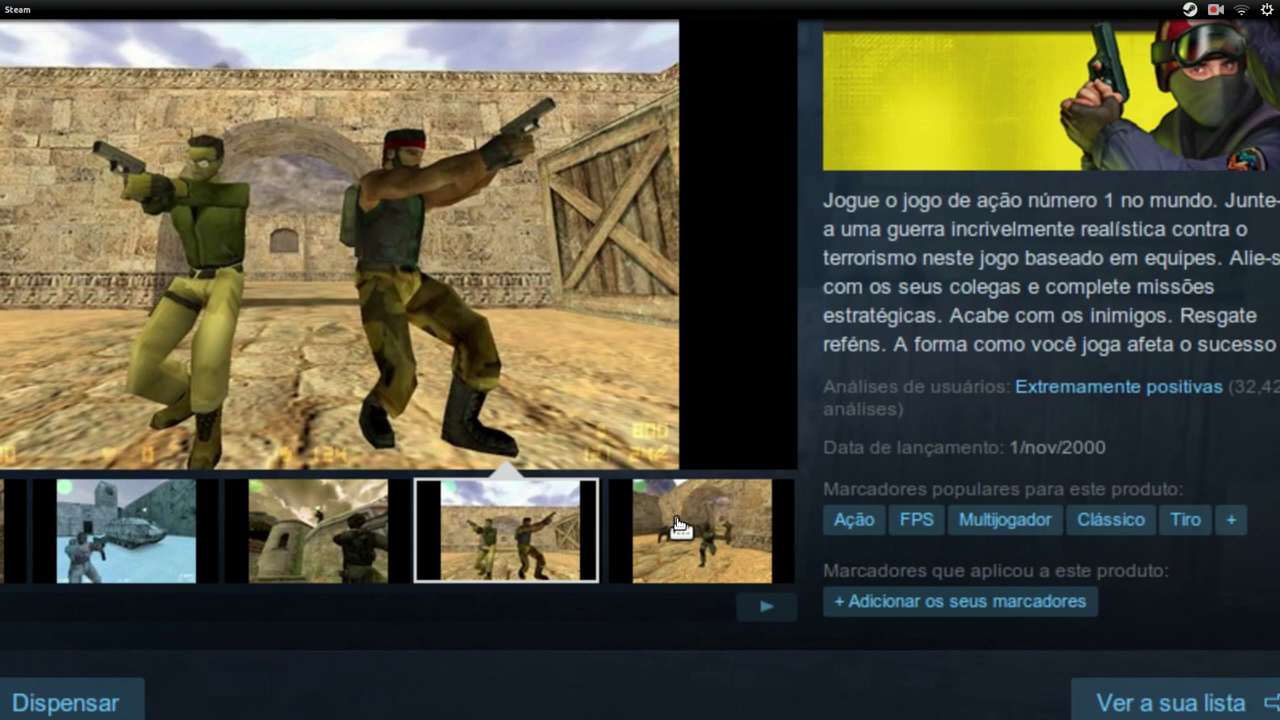
{"action": "left_click", "coordinate": [683, 525]}
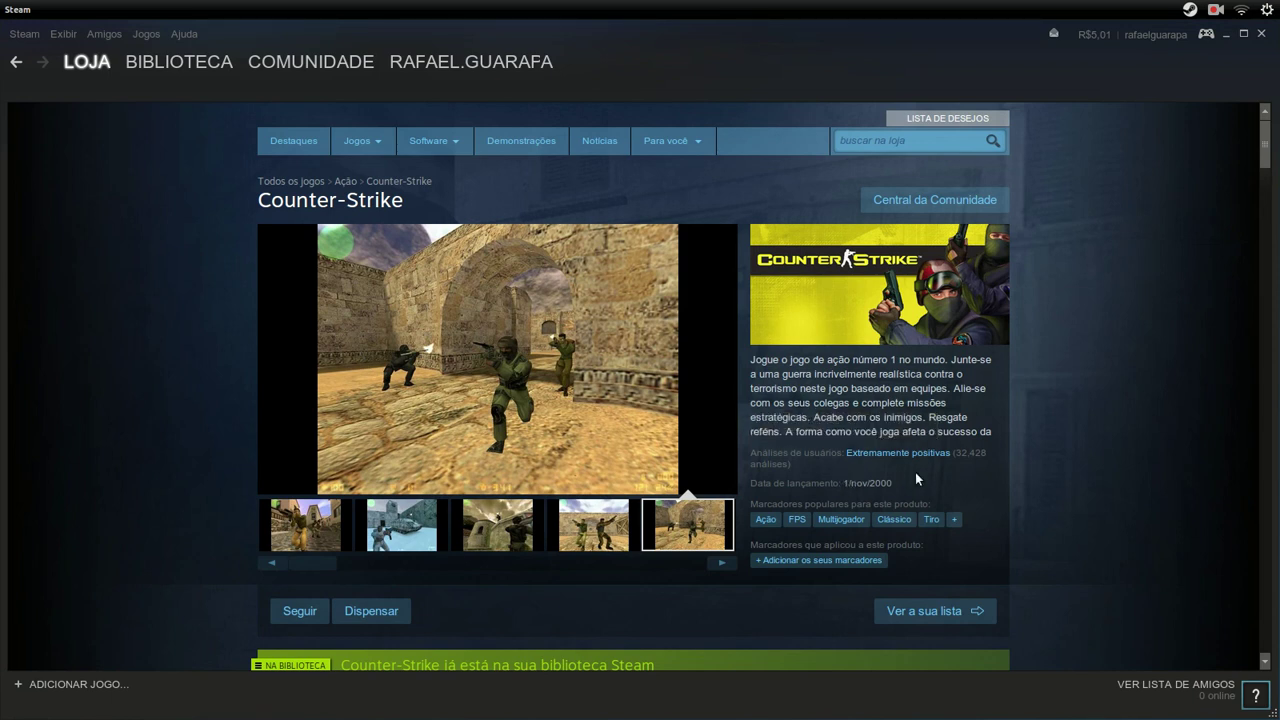
Open Counter-Strike's properties from the game library and browse to its local files
{"action": "mouse_move", "coordinate": [920, 420]}
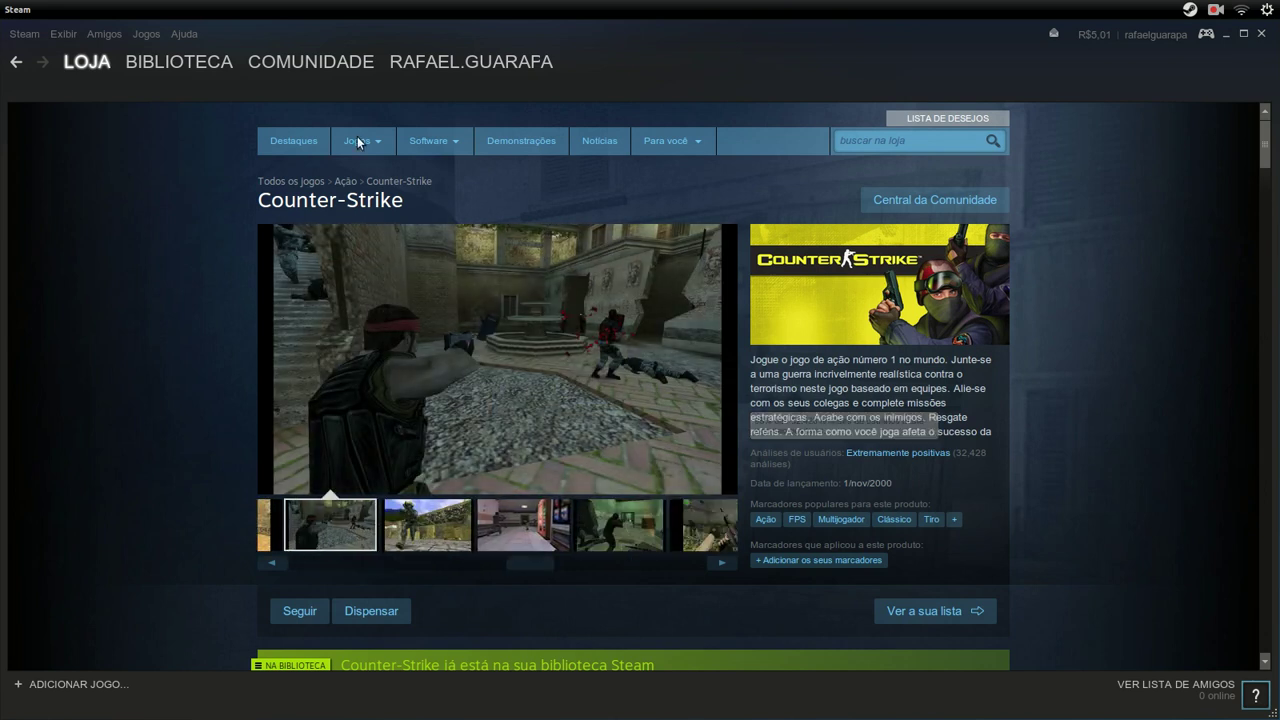
{"action": "mouse_move", "coordinate": [180, 62]}
{"action": "left_click", "coordinate": [204, 82]}
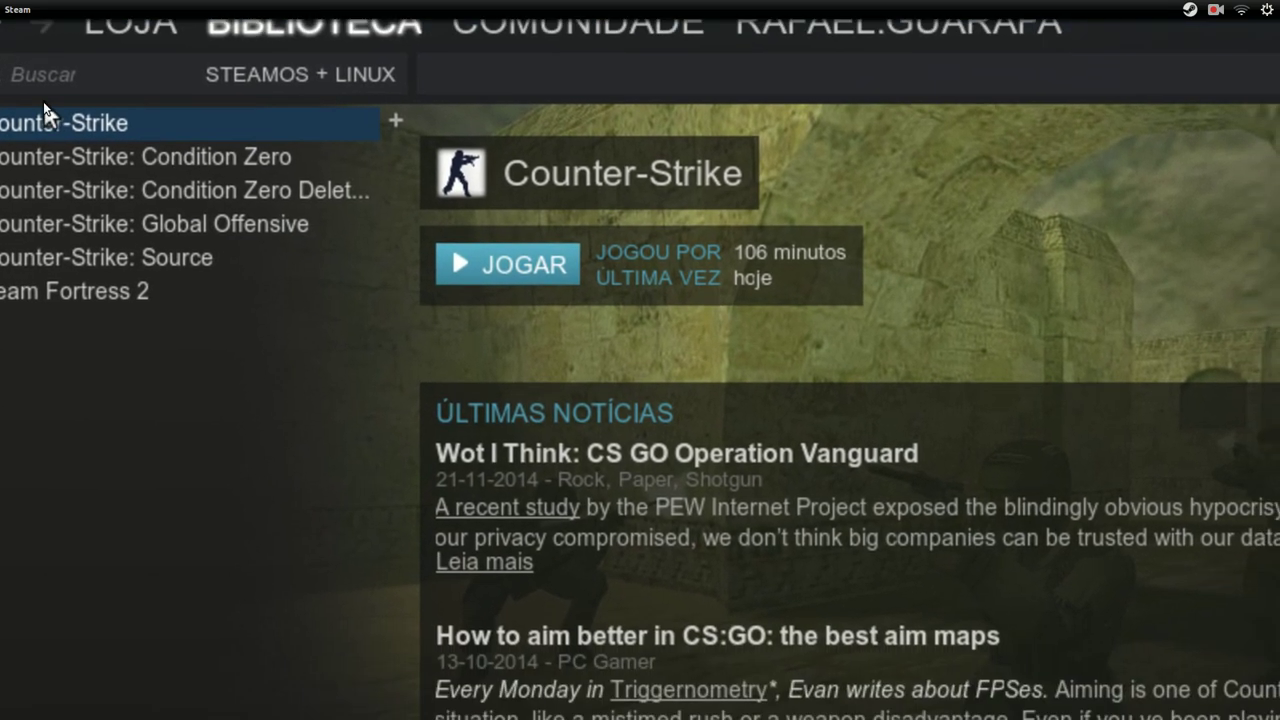
{"action": "right_click", "coordinate": [88, 195]}
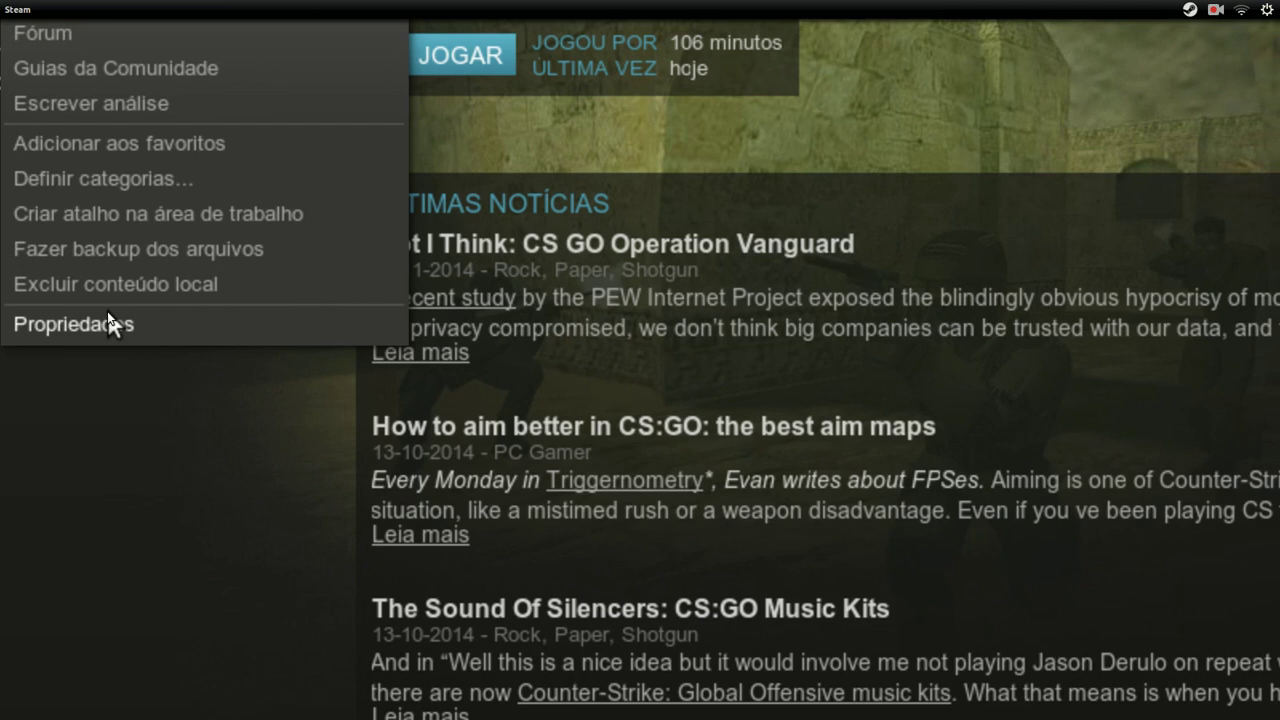
{"action": "left_click", "coordinate": [140, 377]}
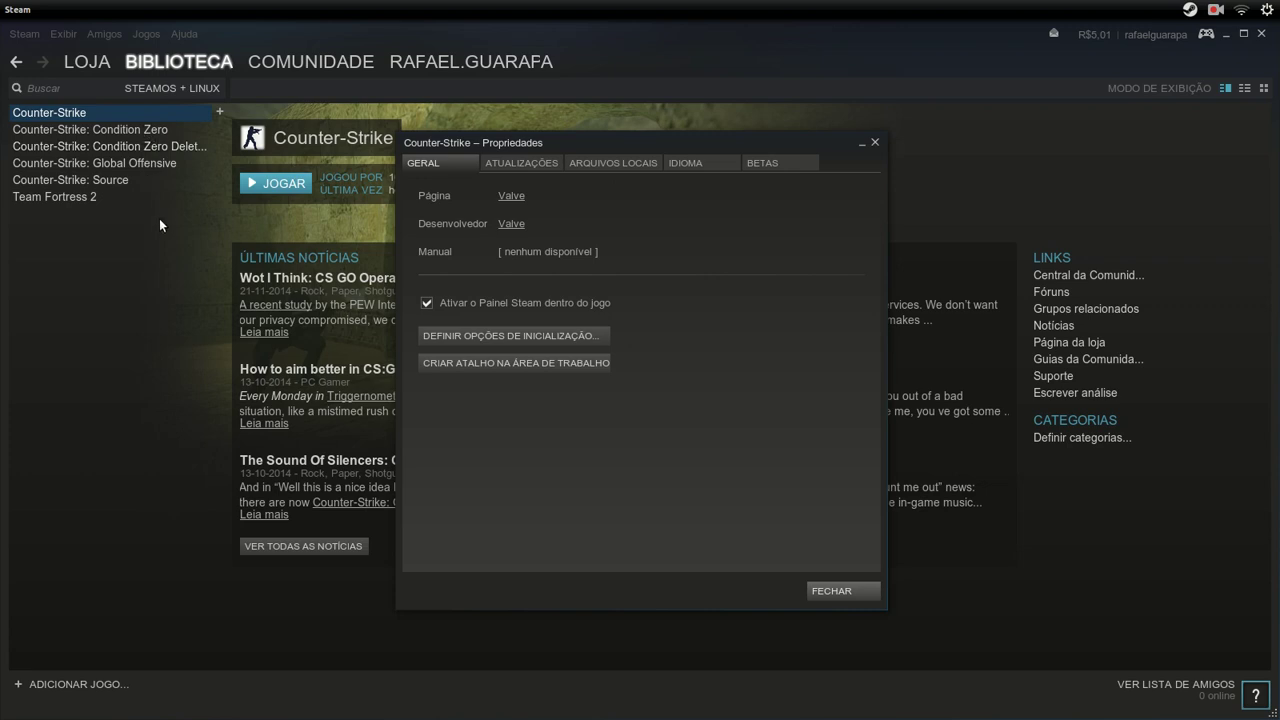
{"action": "left_click", "coordinate": [647, 156]}
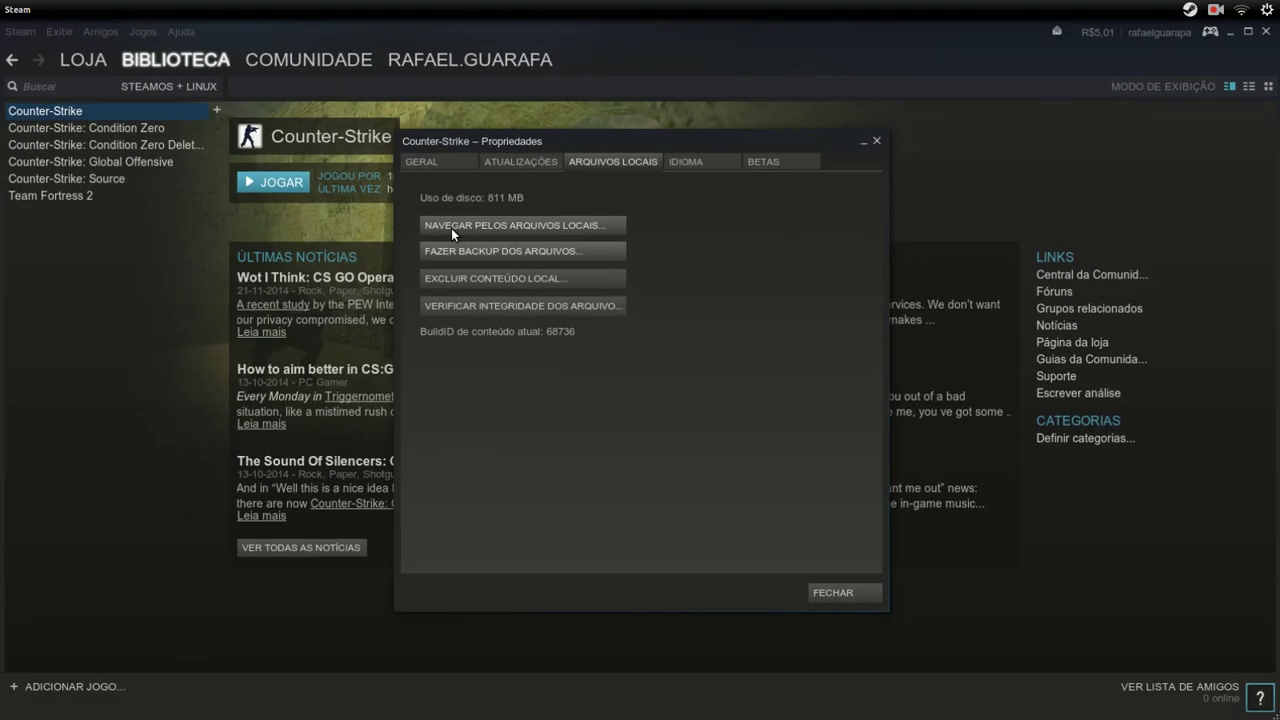
{"action": "left_click", "coordinate": [452, 230]}
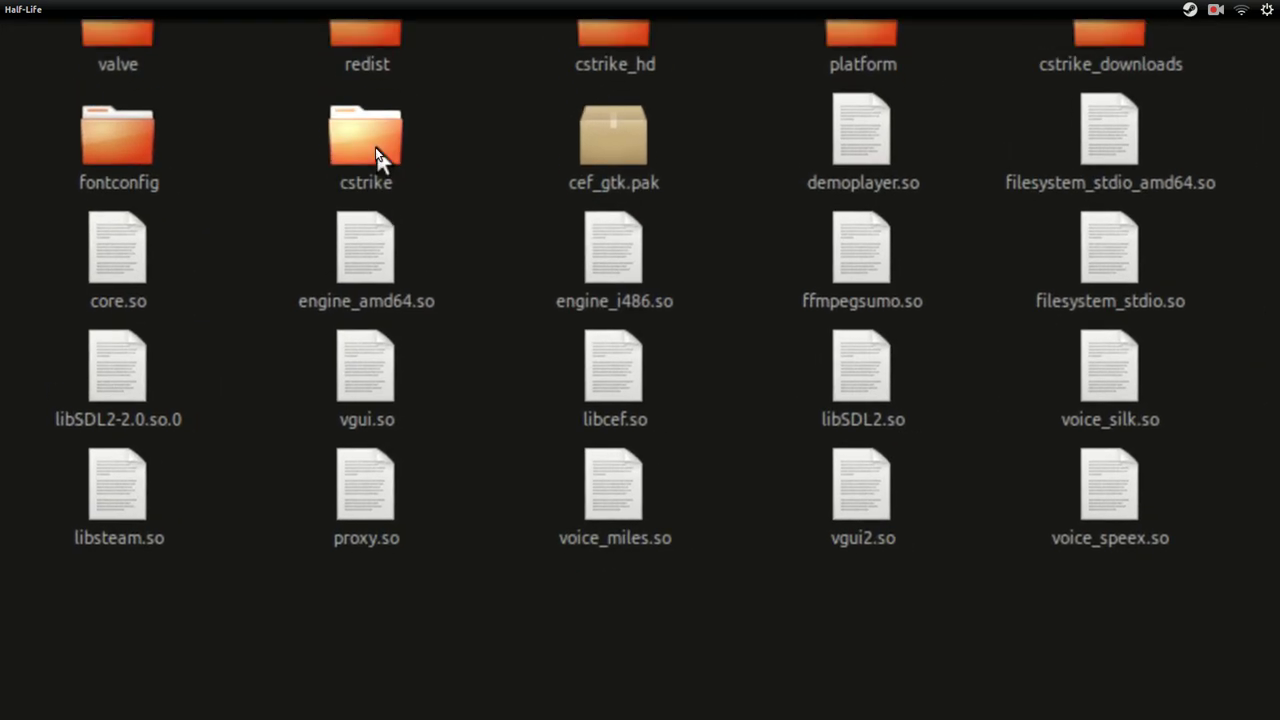
Open the maps folder inside cstrike with enlarged icons and look through its map files
{"action": "double_click", "coordinate": [375, 147]}
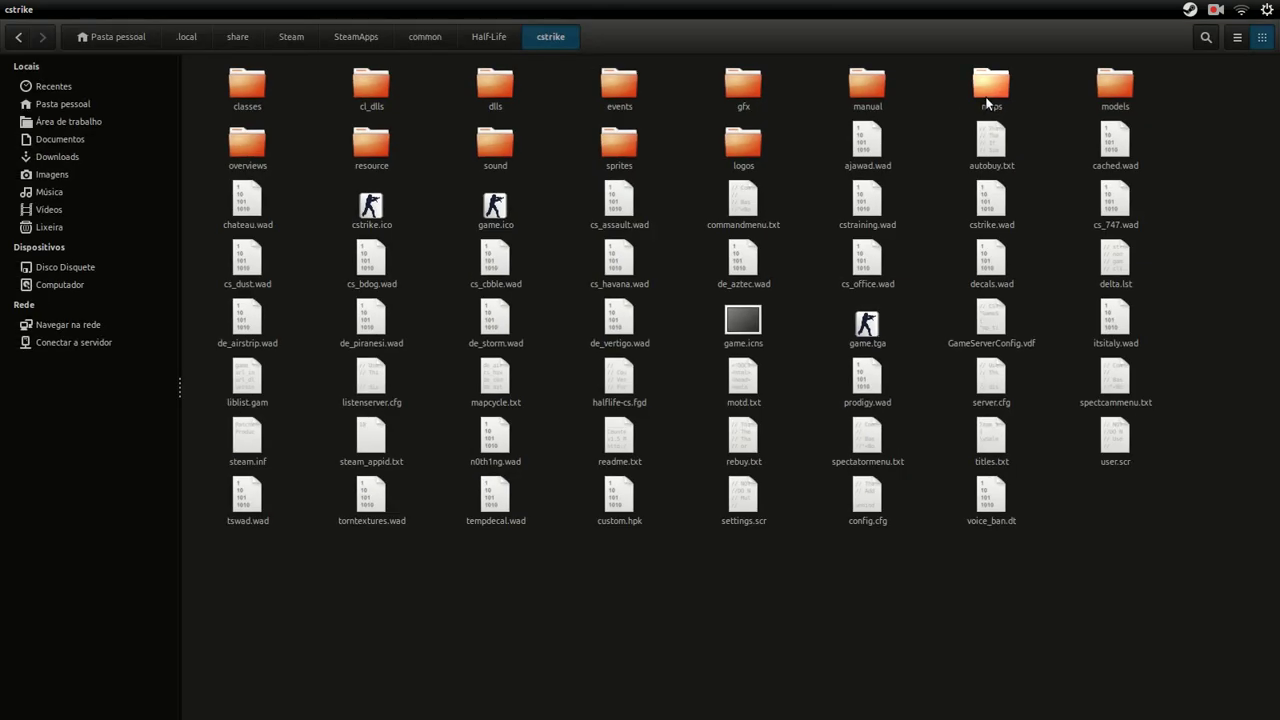
{"action": "left_click", "coordinate": [987, 98]}
{"action": "scroll", "coordinate": [1027, 90], "scroll_direction": "up", "scroll_amount": 1}
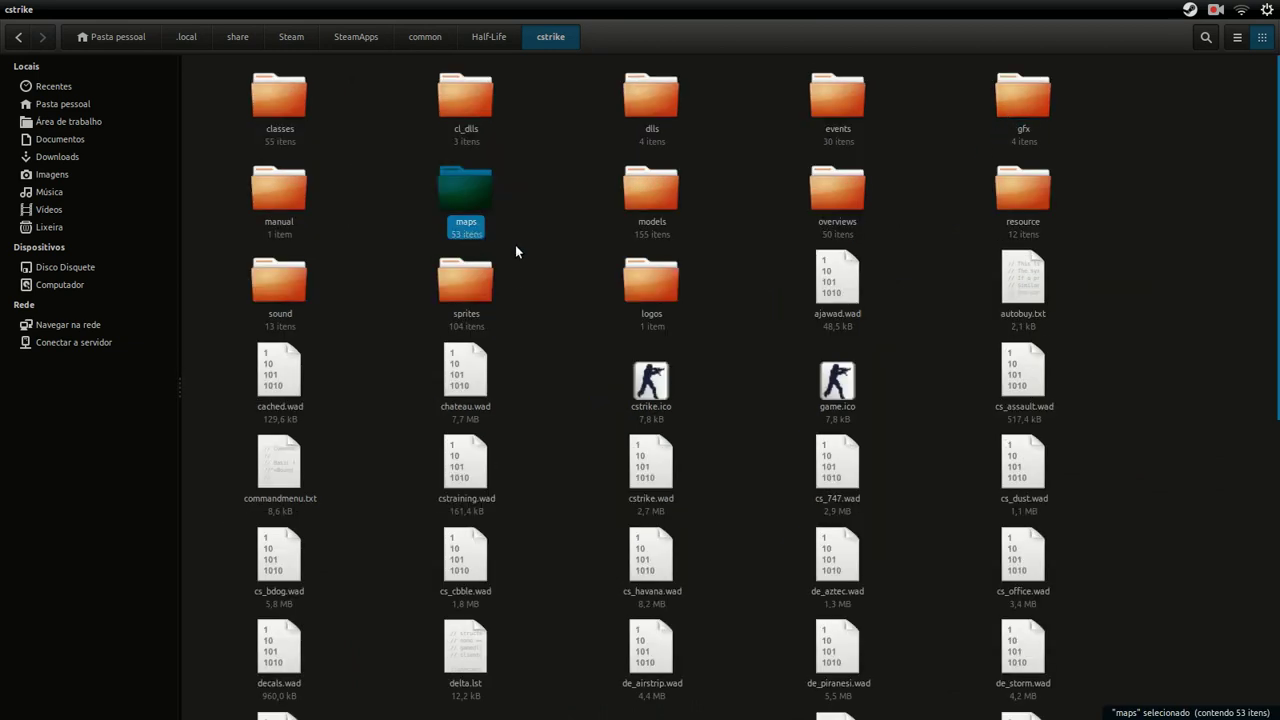
{"action": "double_click", "coordinate": [471, 199]}
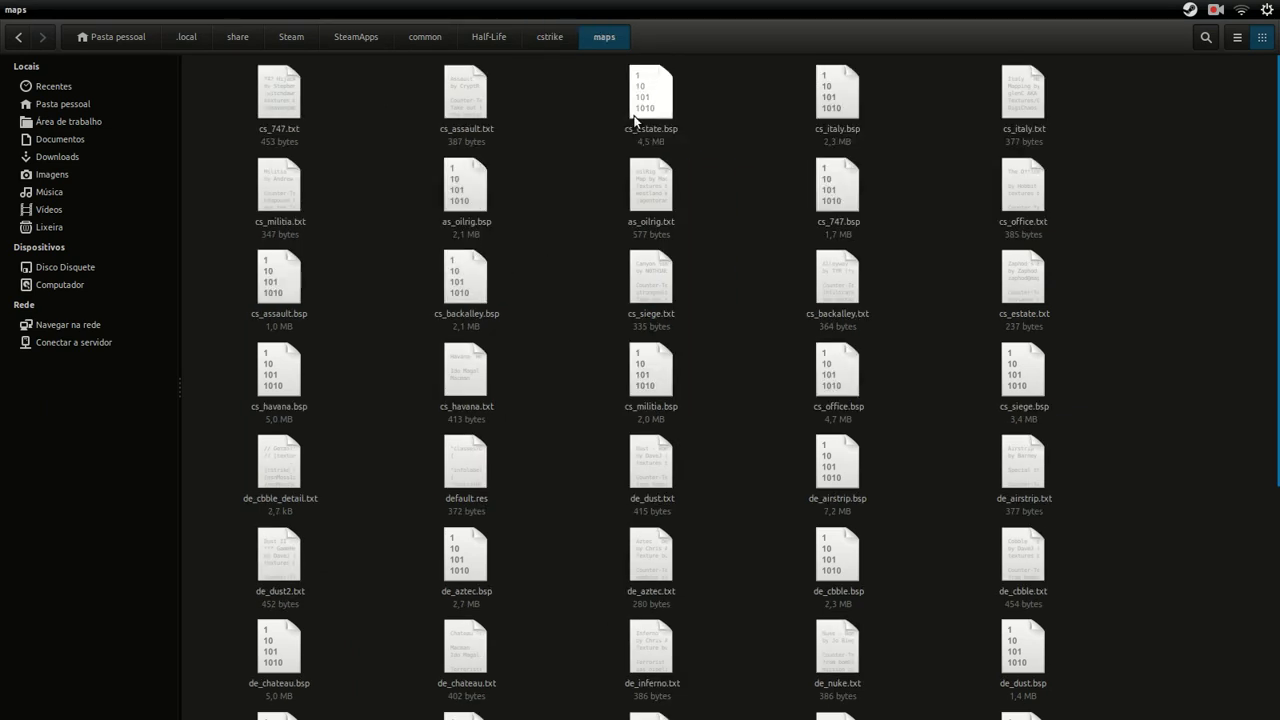
{"action": "scroll", "coordinate": [683, 130], "scroll_direction": "up", "scroll_amount": 1}
{"action": "scroll", "coordinate": [683, 130], "scroll_direction": "up", "scroll_amount": 1}
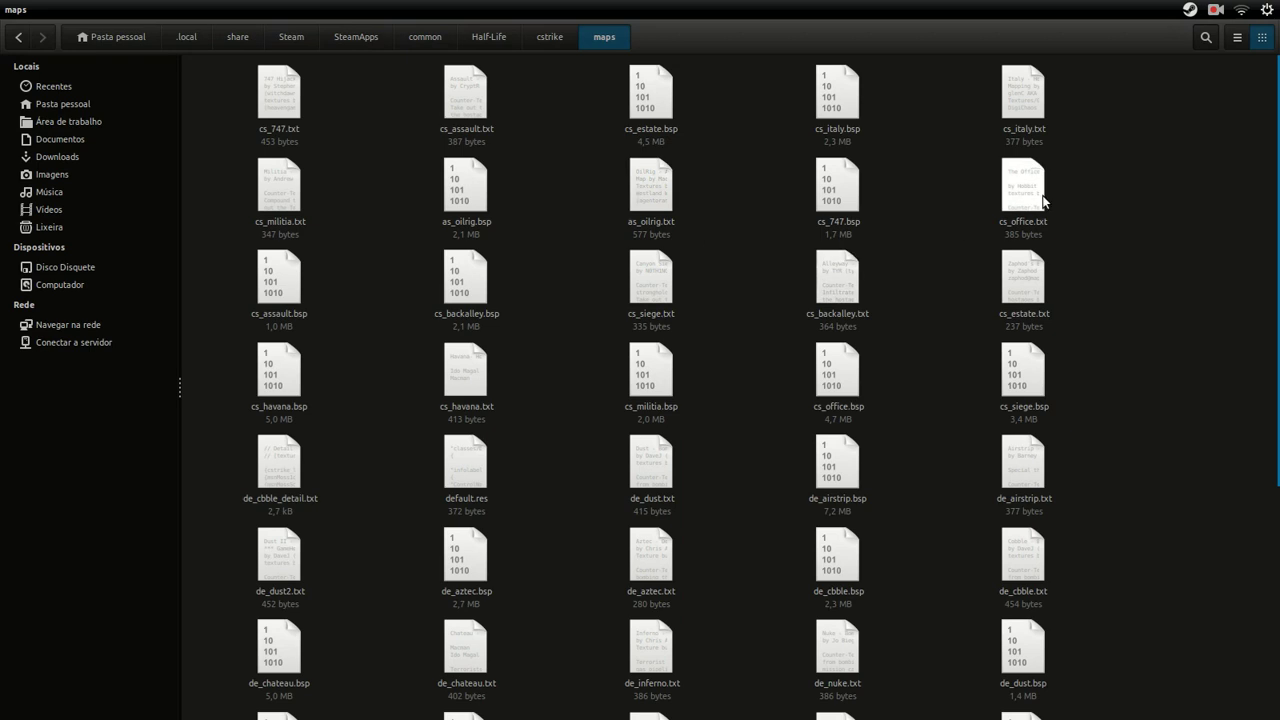
{"action": "scroll", "coordinate": [1221, 287], "scroll_direction": "down", "scroll_amount": 5}
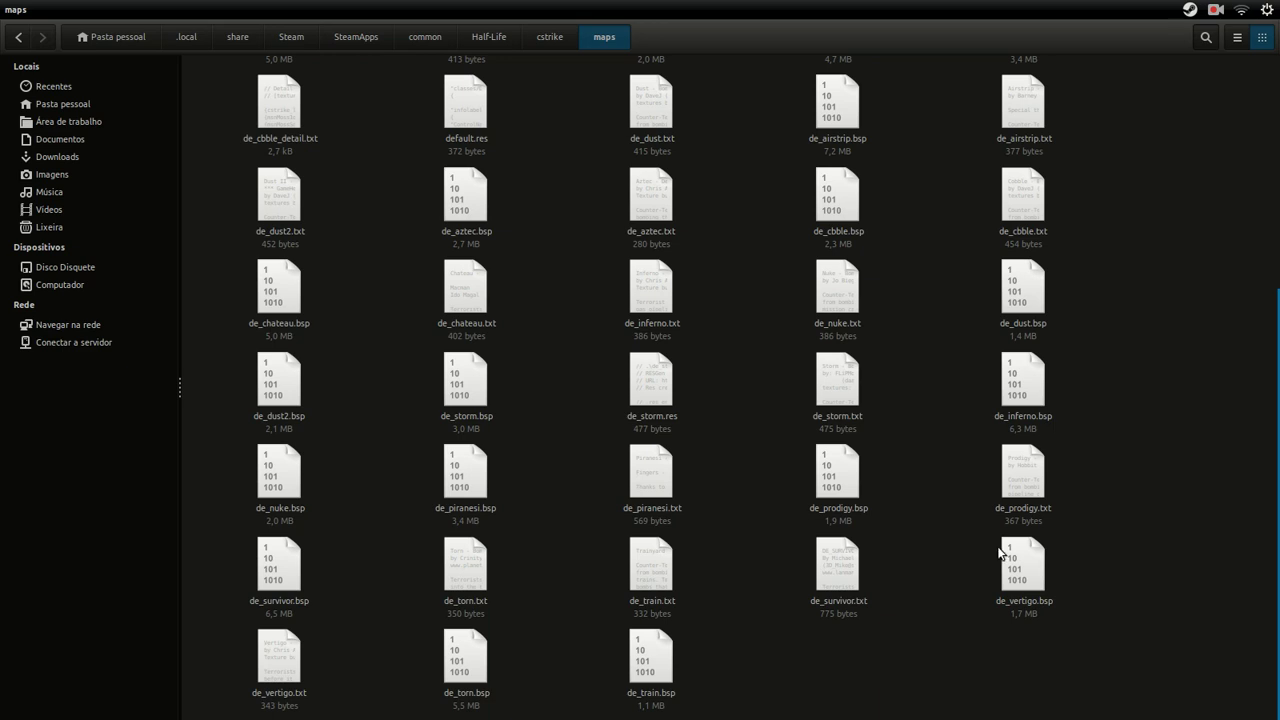
Return to Steam, close the Counter-Strike properties window, and show the game's store page again
{"action": "mouse_move", "coordinate": [2, 538]}
{"action": "left_click", "coordinate": [22, 612]}
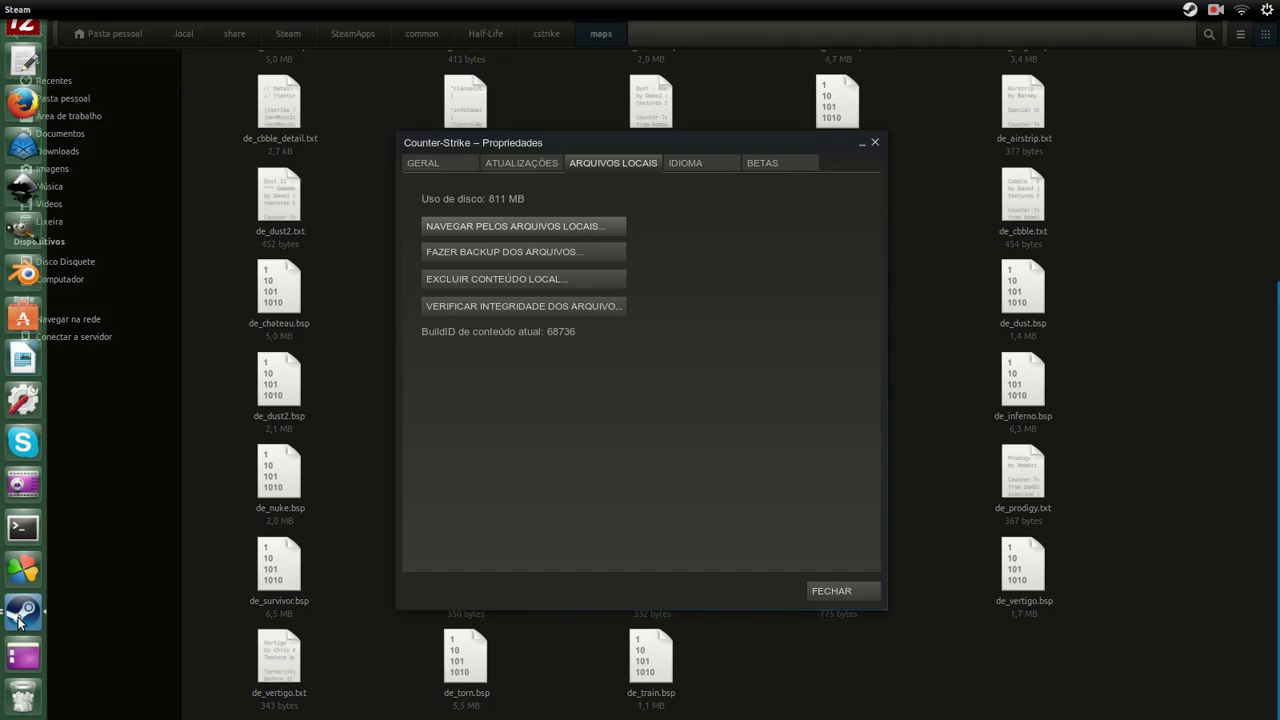
{"action": "left_click", "coordinate": [874, 142]}
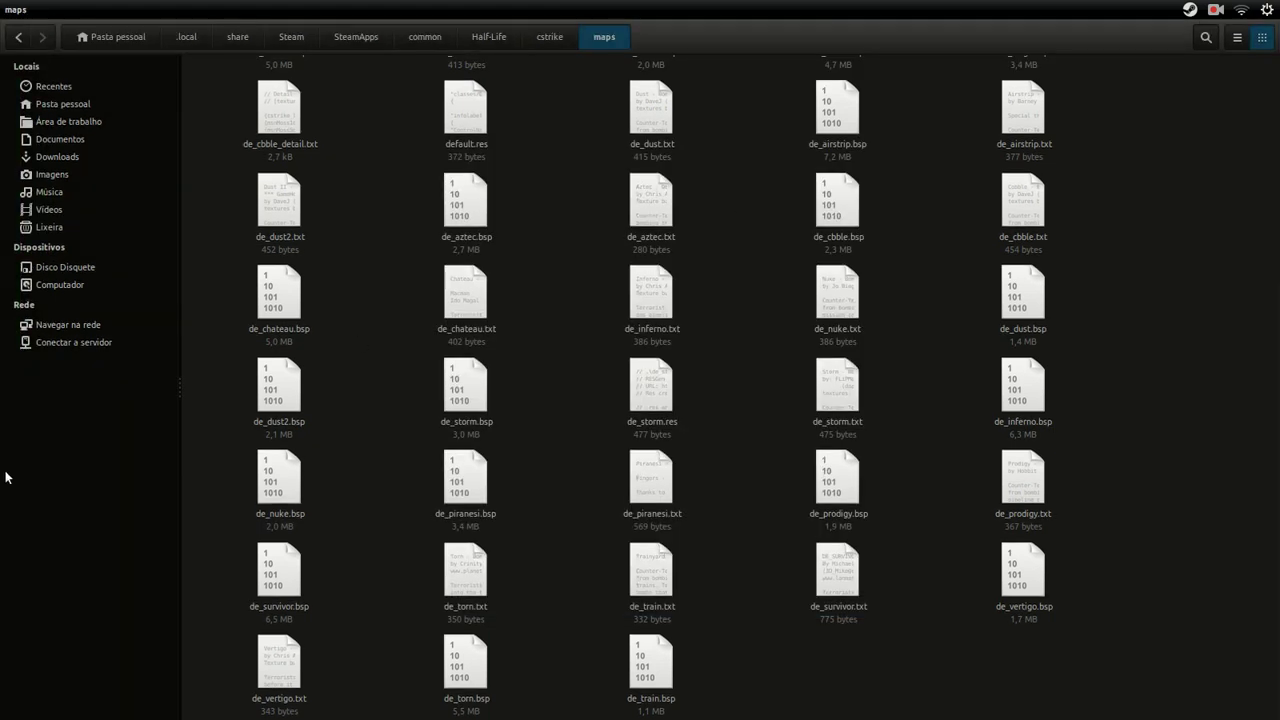
{"action": "left_click", "coordinate": [28, 616]}
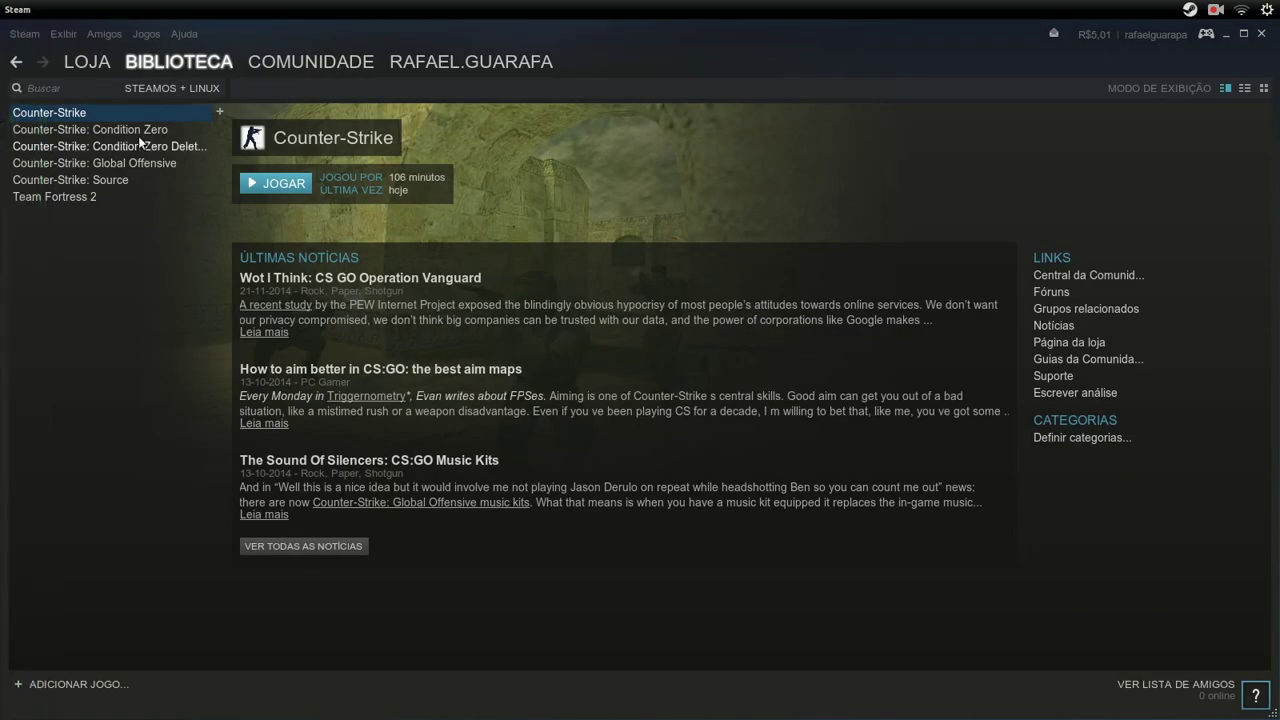
{"action": "left_click", "coordinate": [80, 62]}
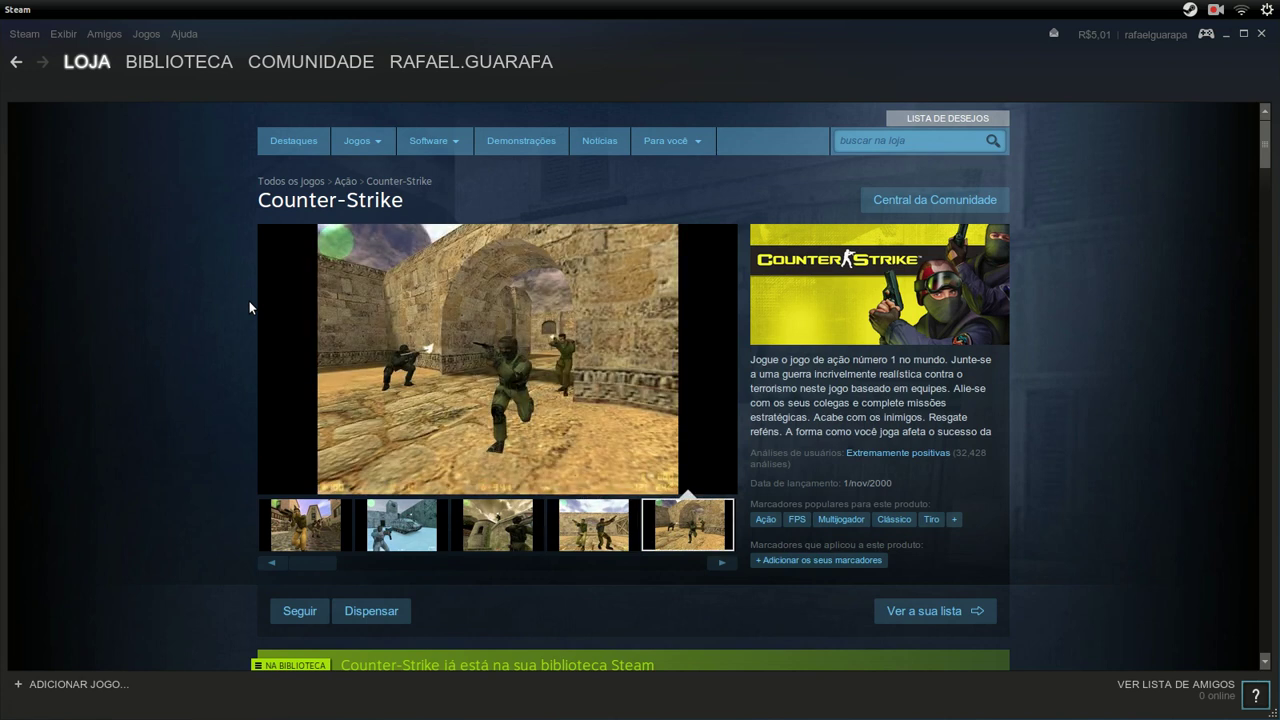
Switch back to the file manager and review the maps folder's contents from the end to the beginning
{"action": "mouse_move", "coordinate": [4, 212]}
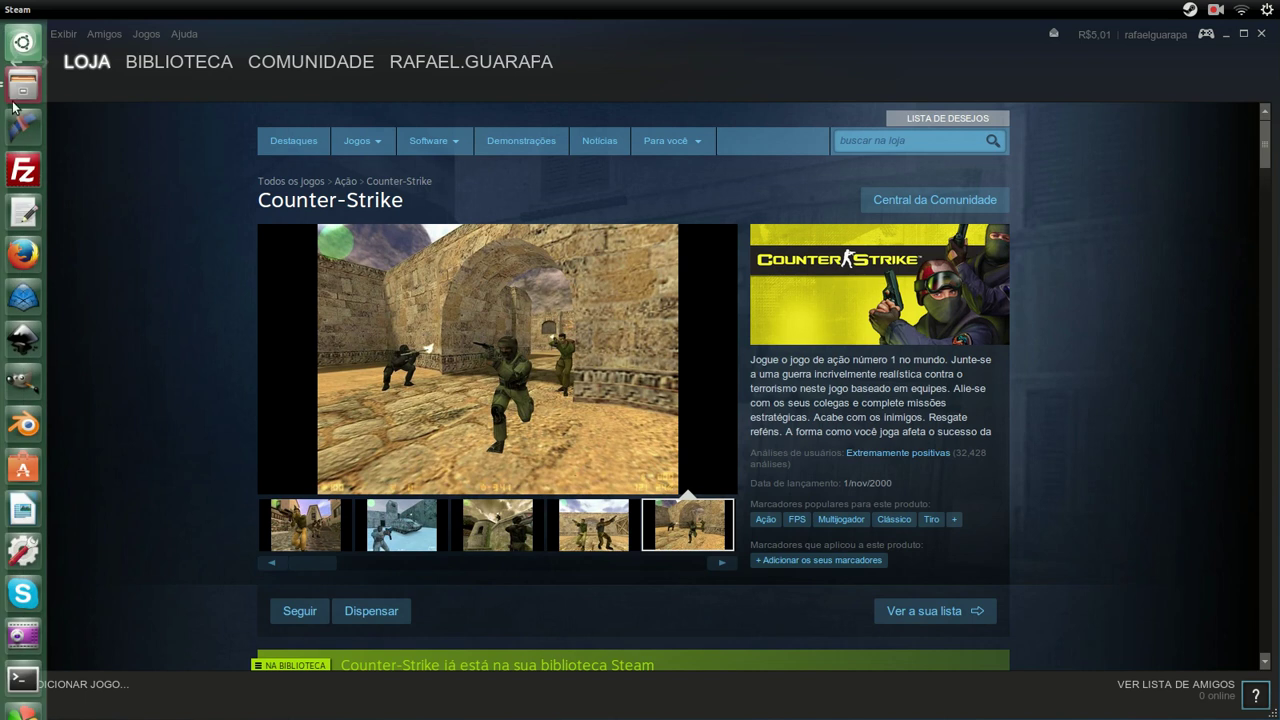
{"action": "left_click", "coordinate": [15, 90]}
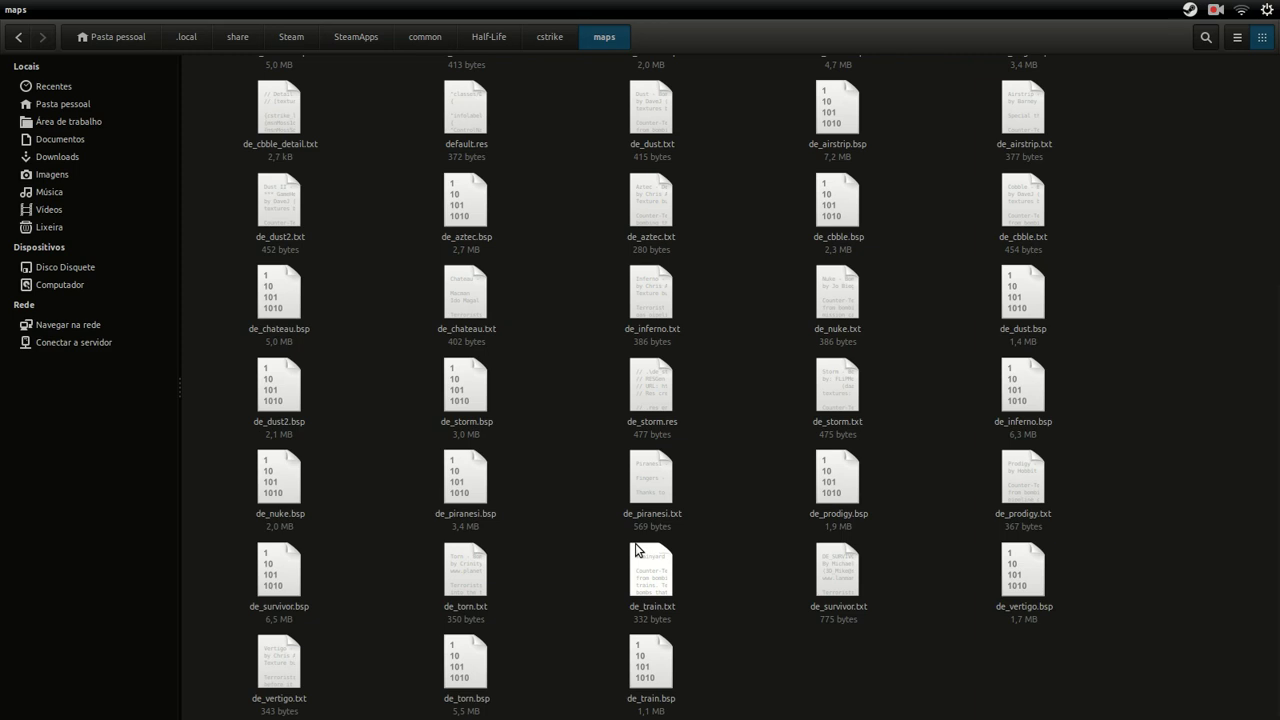
{"action": "scroll", "coordinate": [901, 324], "scroll_direction": "up", "scroll_amount": 5}
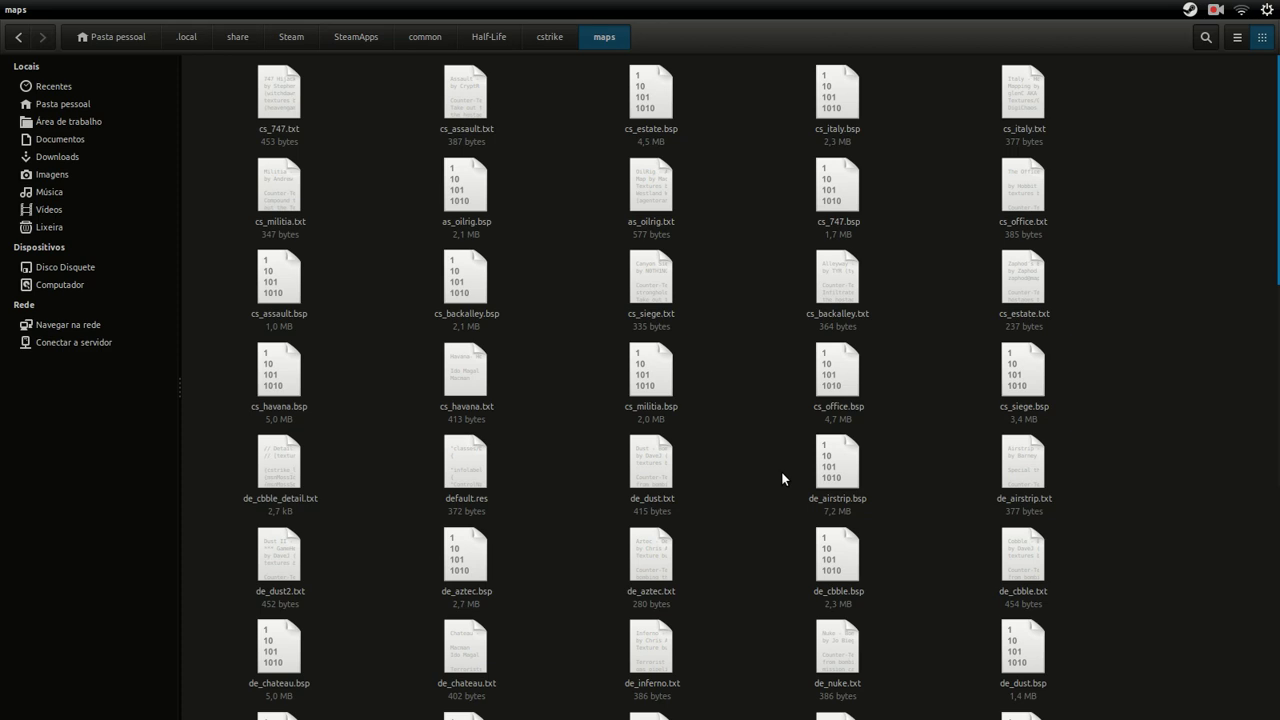
Look through the sprites folder inside cstrike, return to the parent folder, and switch back to Steam
{"action": "left_click", "coordinate": [554, 44]}
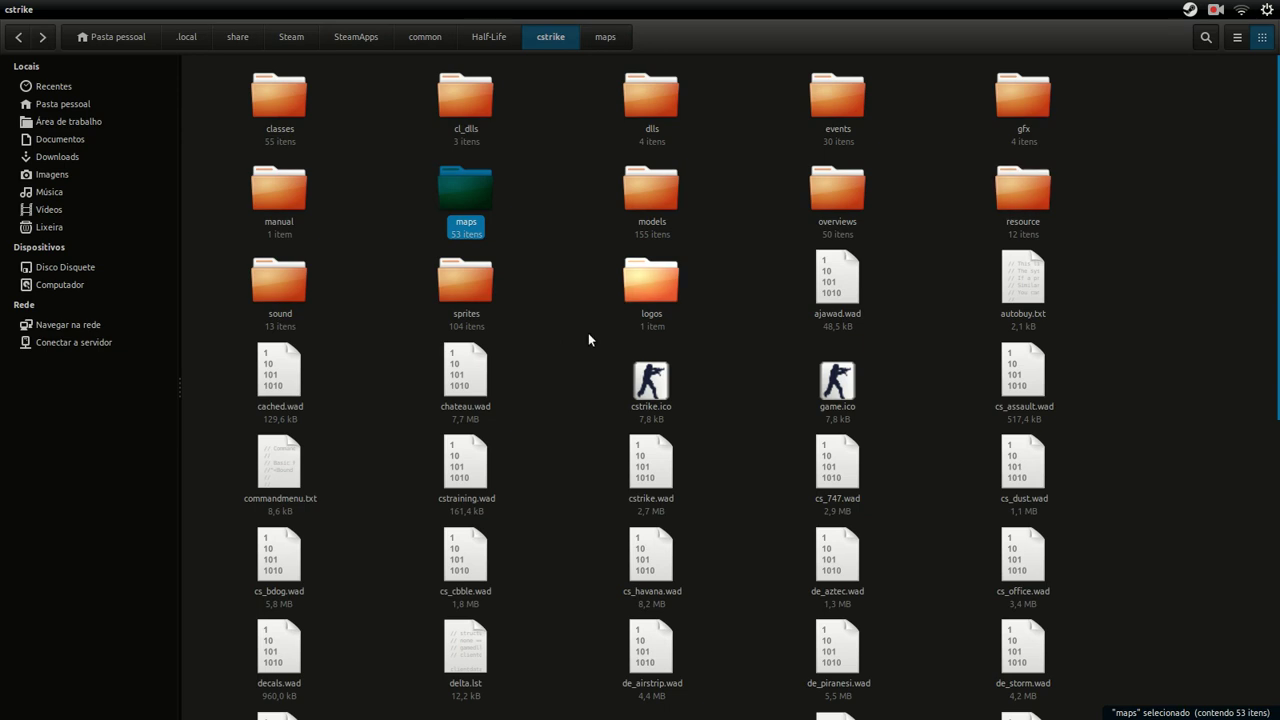
{"action": "double_click", "coordinate": [479, 294]}
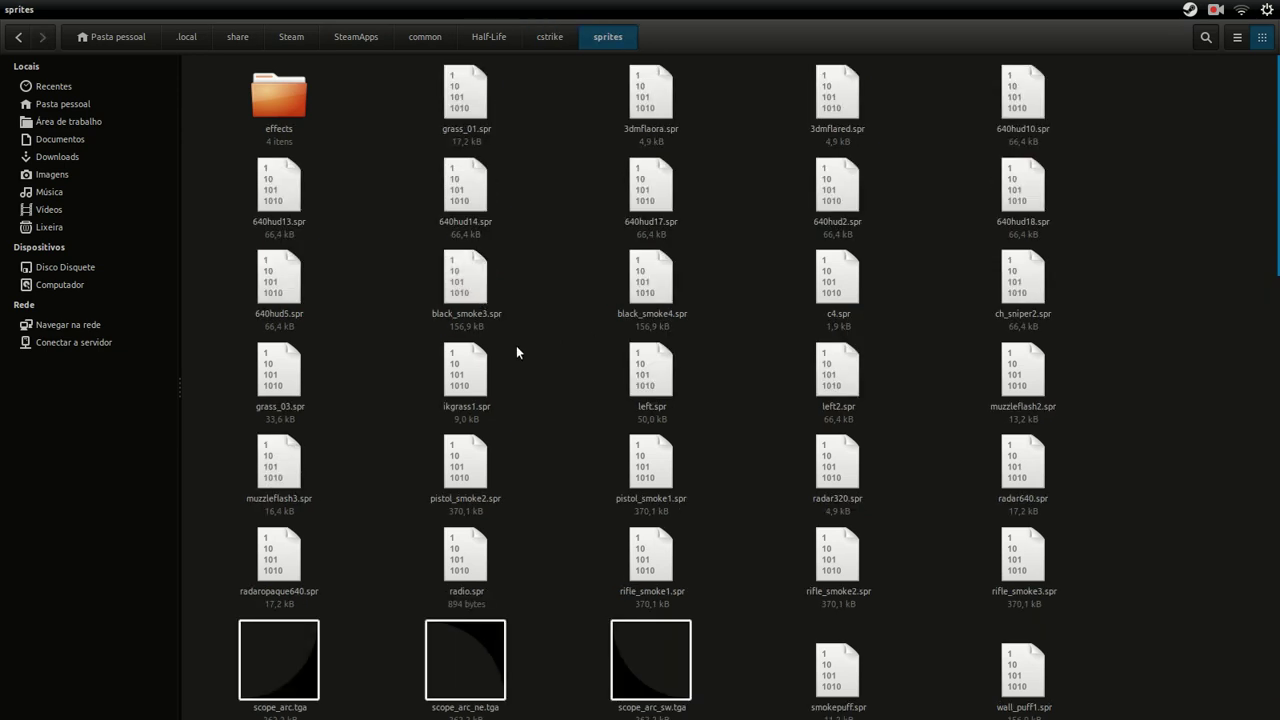
{"action": "scroll", "coordinate": [518, 350], "scroll_direction": "down", "scroll_amount": 6}
{"action": "key", "text": "BackSpace"}
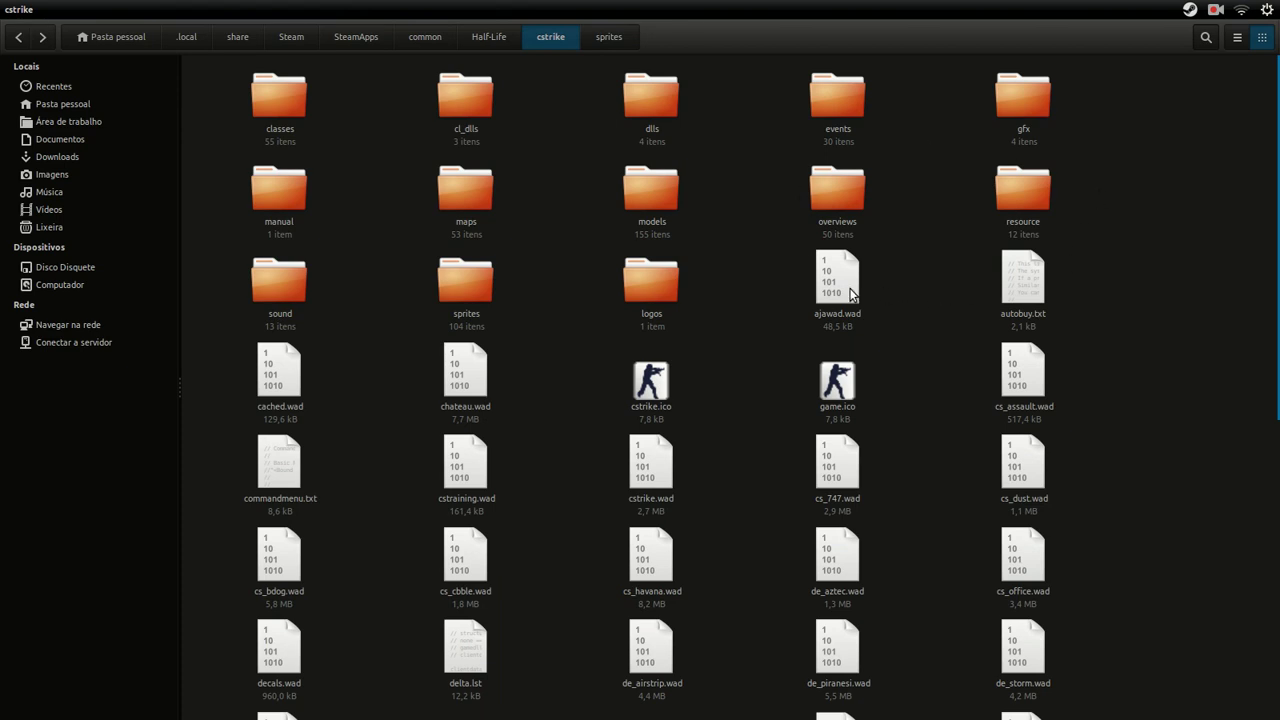
{"action": "mouse_move", "coordinate": [9, 634]}
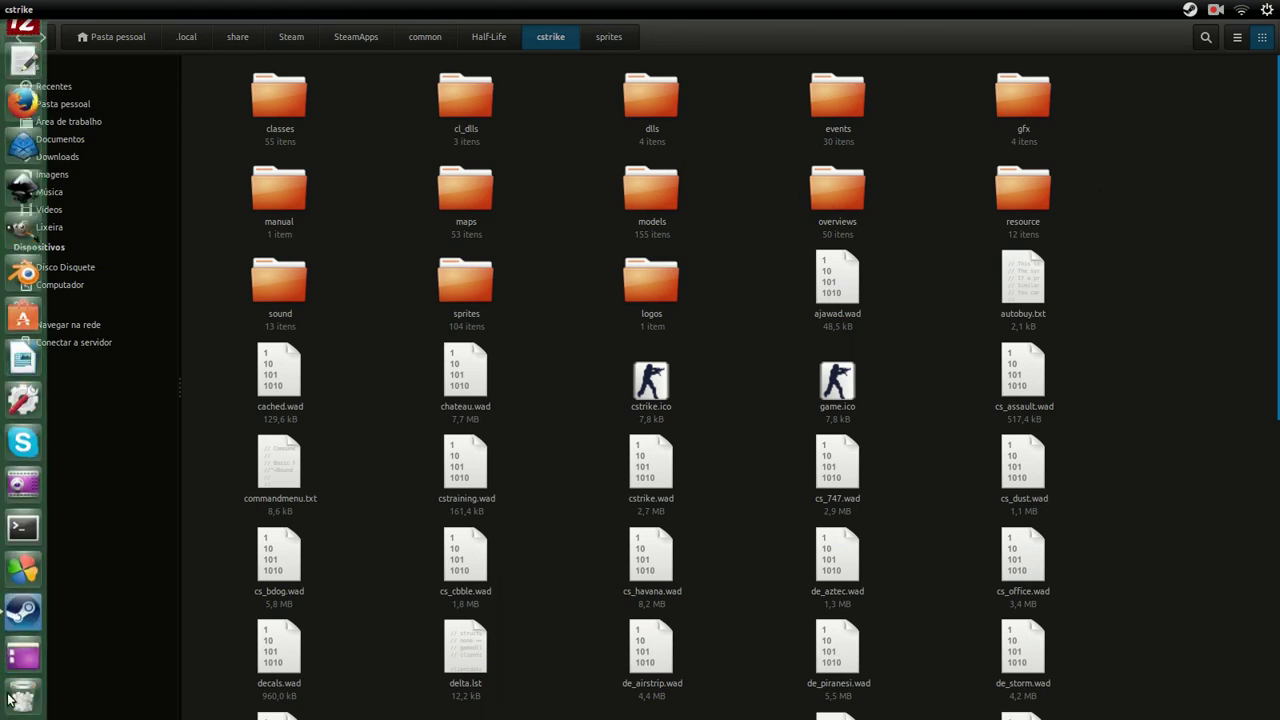
{"action": "left_click", "coordinate": [23, 611]}
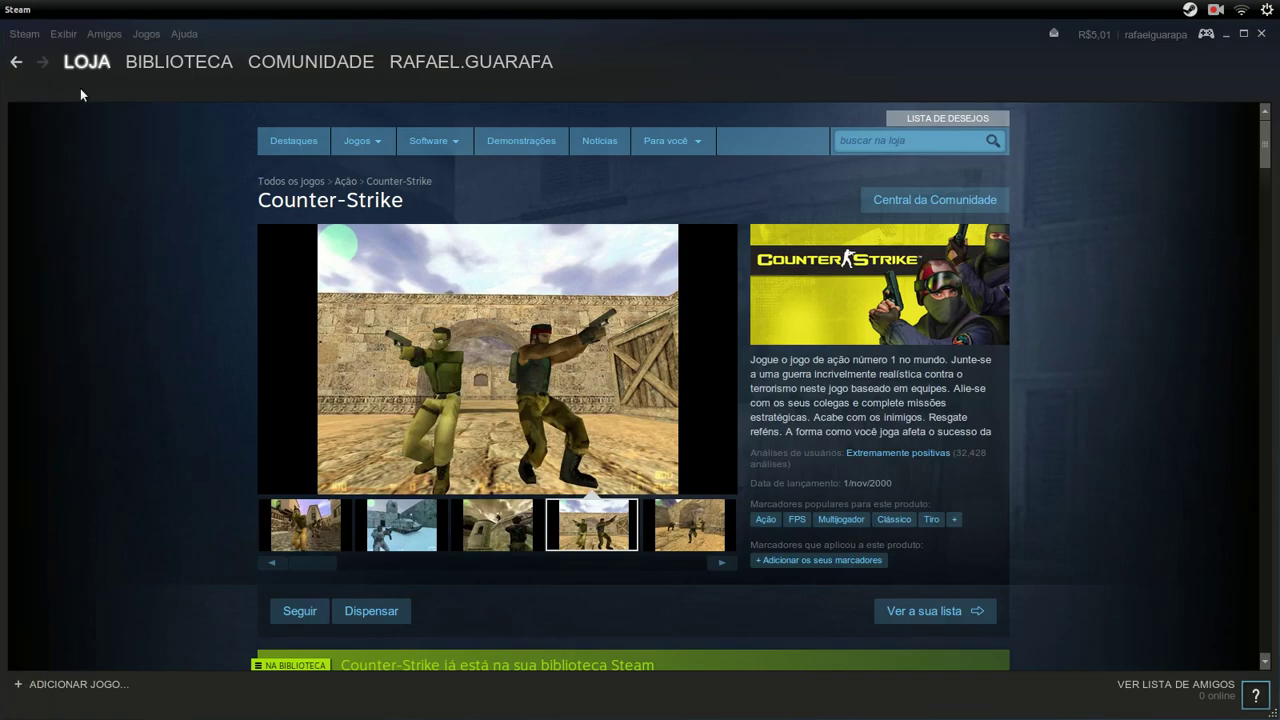
Launch Counter-Strike from the Steam library and open its server browser
{"action": "left_click", "coordinate": [166, 64]}
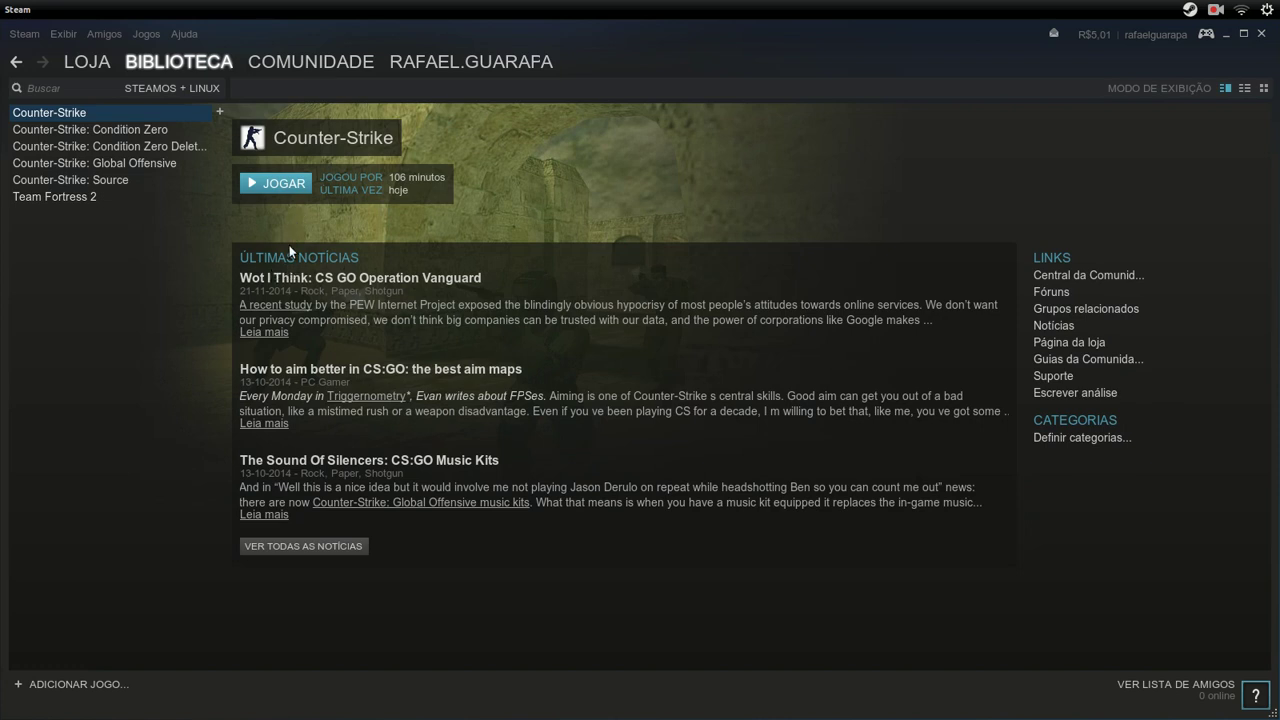
{"action": "left_click", "coordinate": [298, 185]}
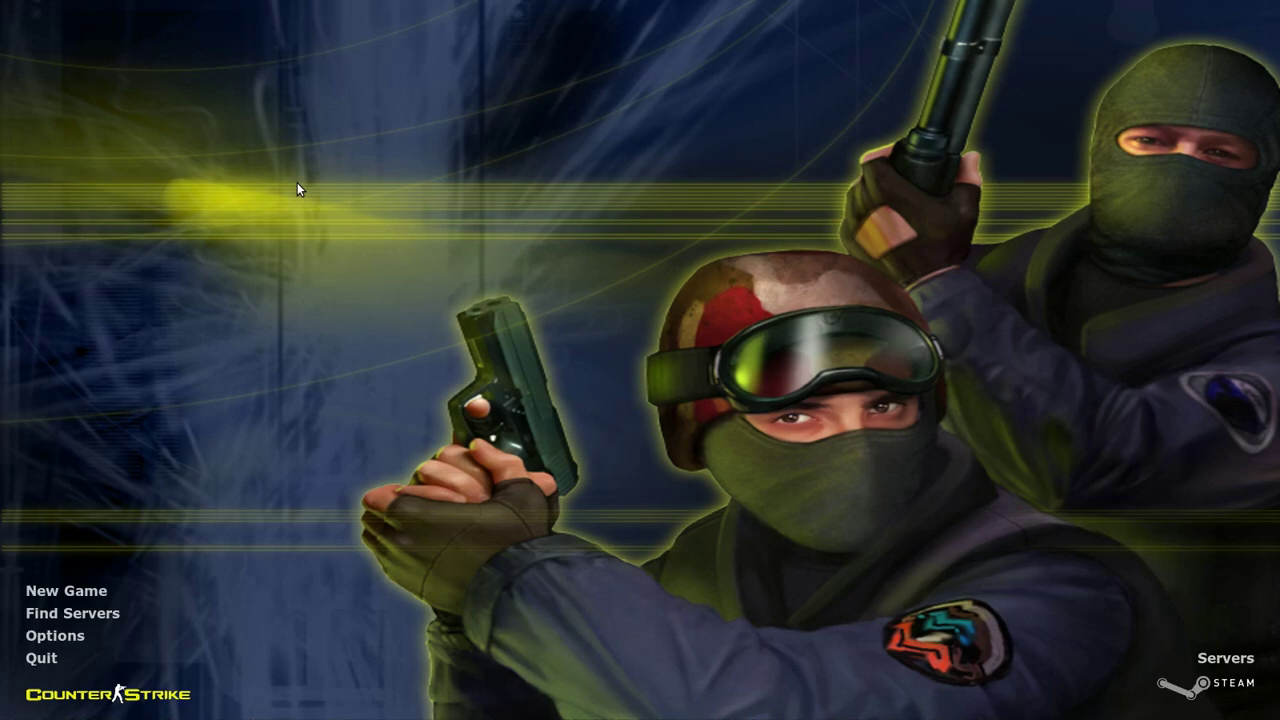
{"action": "left_click", "coordinate": [101, 613]}
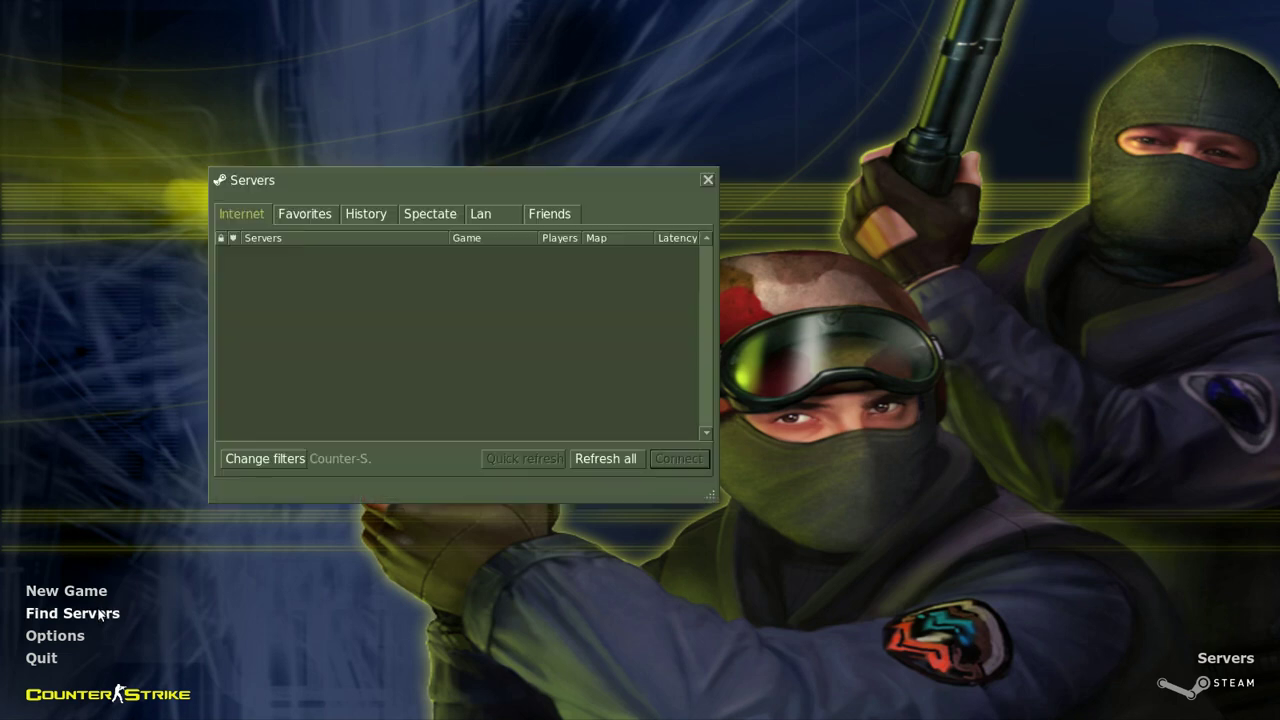
Look through the server browser's Favorites, History and Lan lists
{"action": "left_click", "coordinate": [300, 215]}
{"action": "left_click", "coordinate": [249, 216]}
{"action": "left_click", "coordinate": [328, 217]}
{"action": "left_click", "coordinate": [358, 219]}
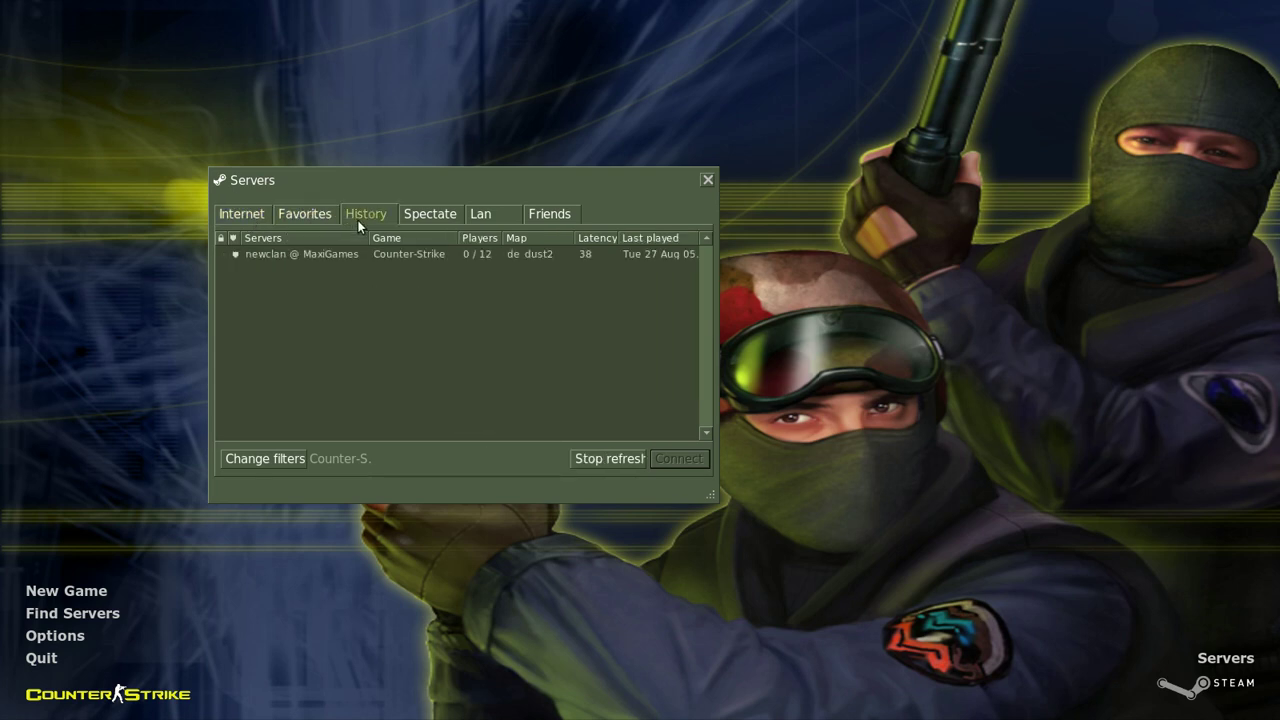
{"action": "left_click", "coordinate": [481, 213]}
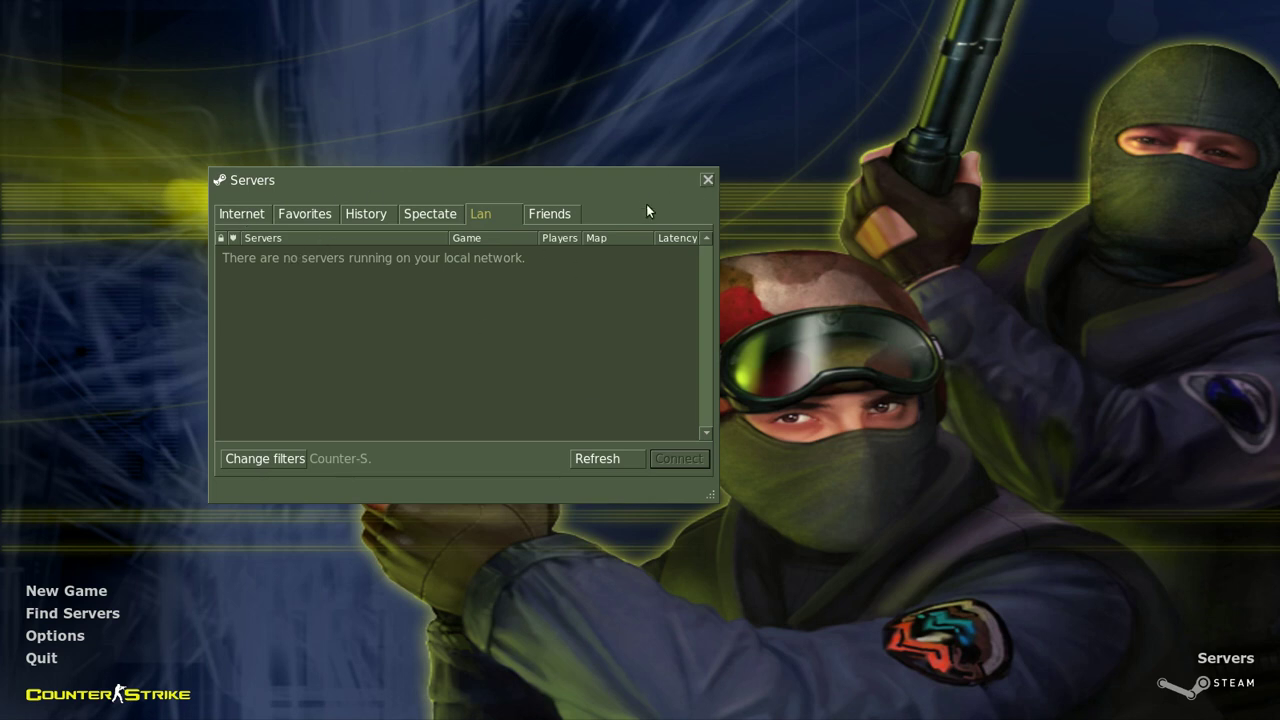
Review the Internet server list from start to end and back, and close the server browser
{"action": "left_click", "coordinate": [242, 216]}
{"action": "scroll", "coordinate": [328, 278], "scroll_direction": "down", "scroll_amount": 4}
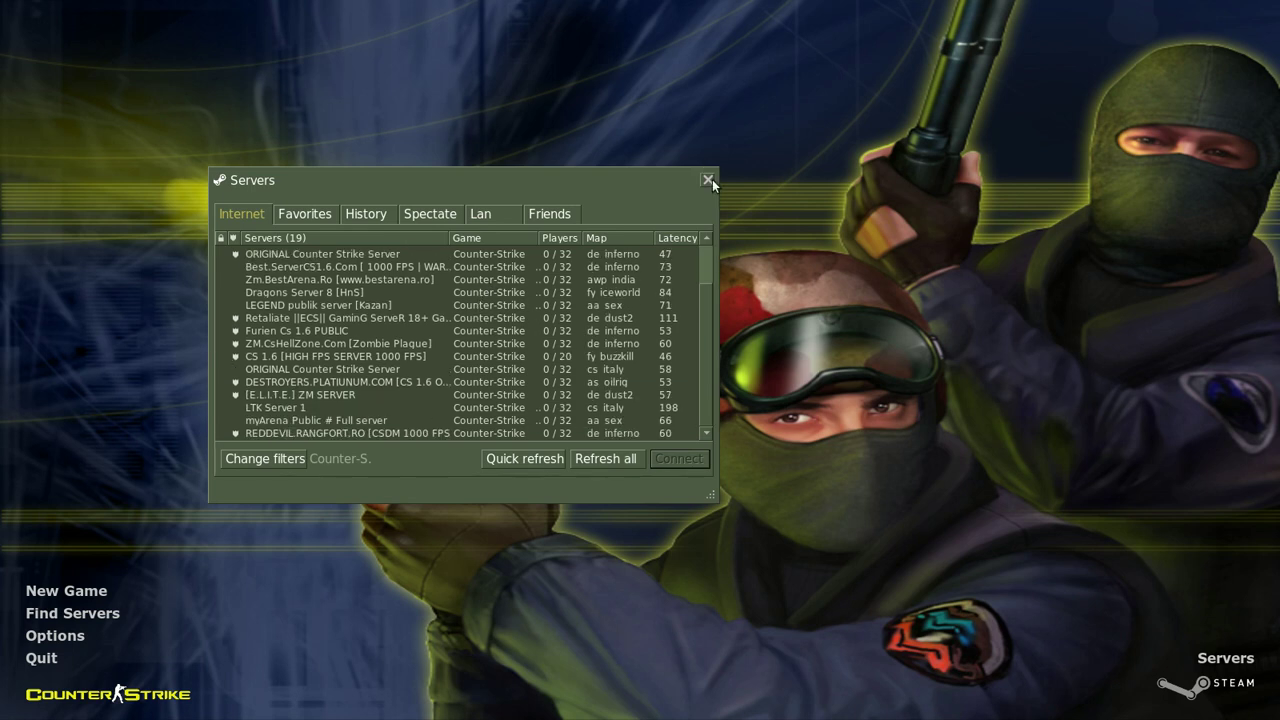
{"action": "scroll", "coordinate": [549, 306], "scroll_direction": "up", "scroll_amount": 4}
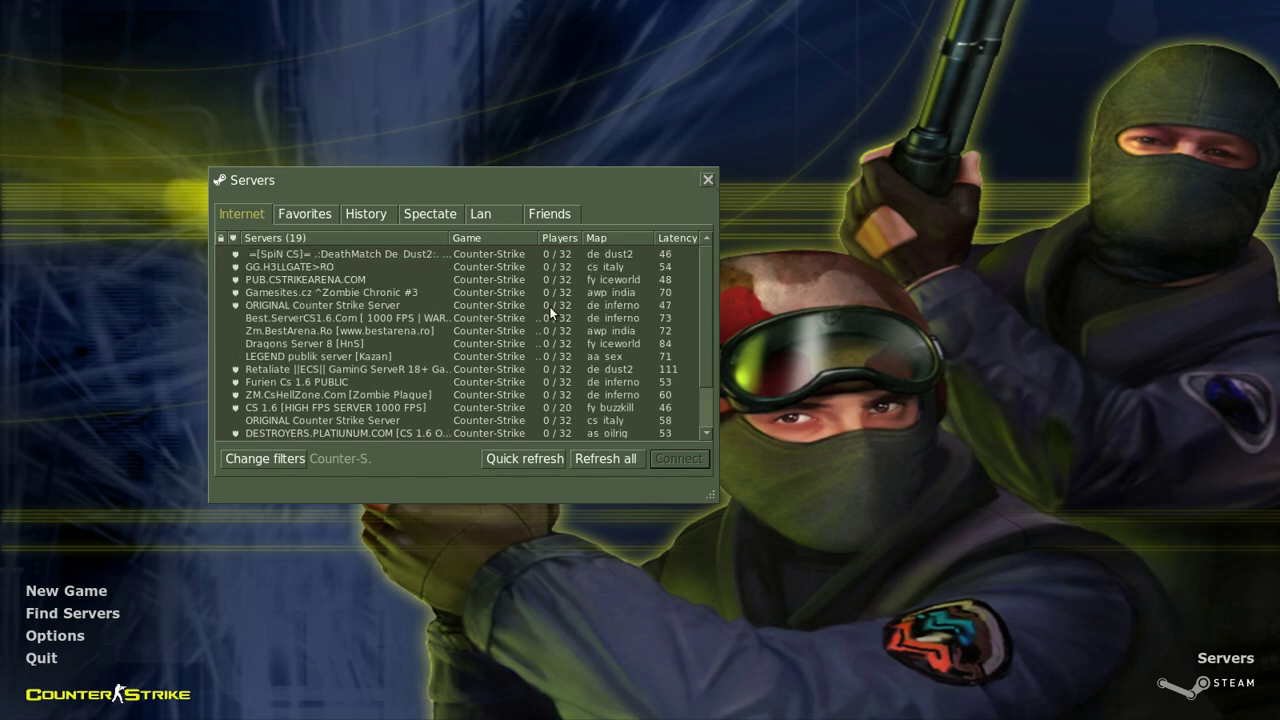
{"action": "left_click", "coordinate": [706, 180]}
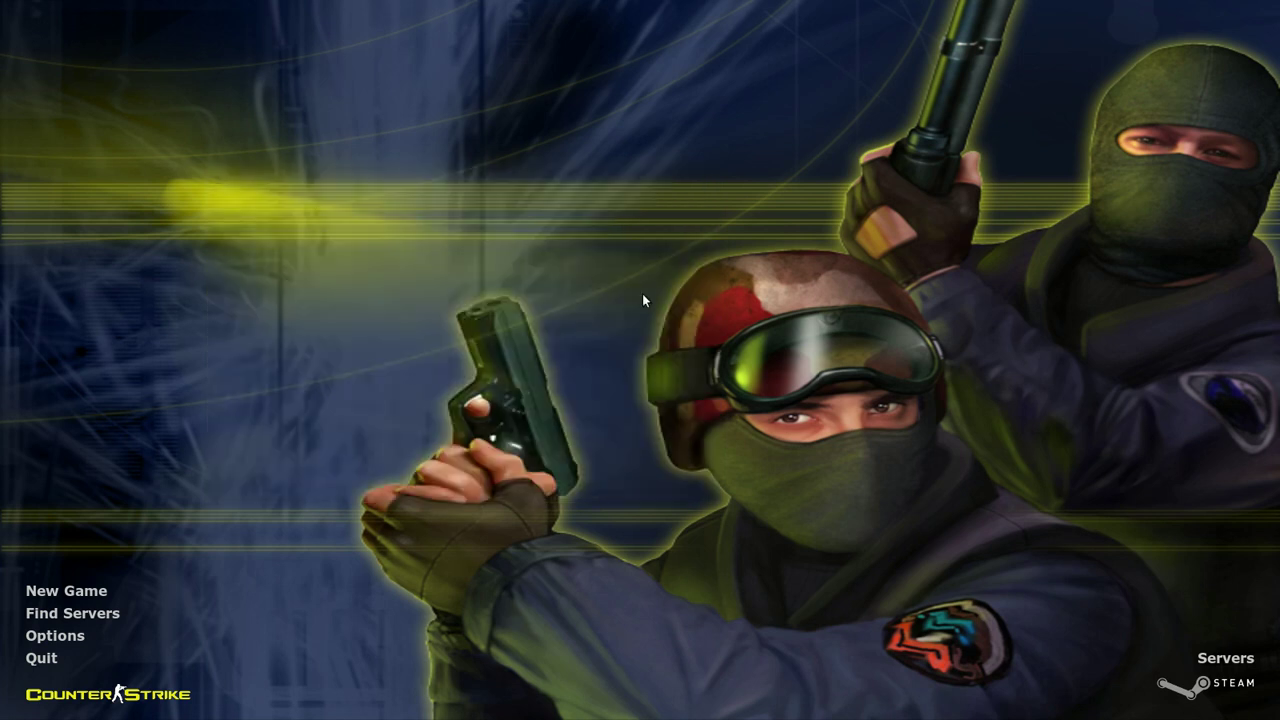
Open the game's options with the Multiplayer settings shown
{"action": "left_click", "coordinate": [88, 637]}
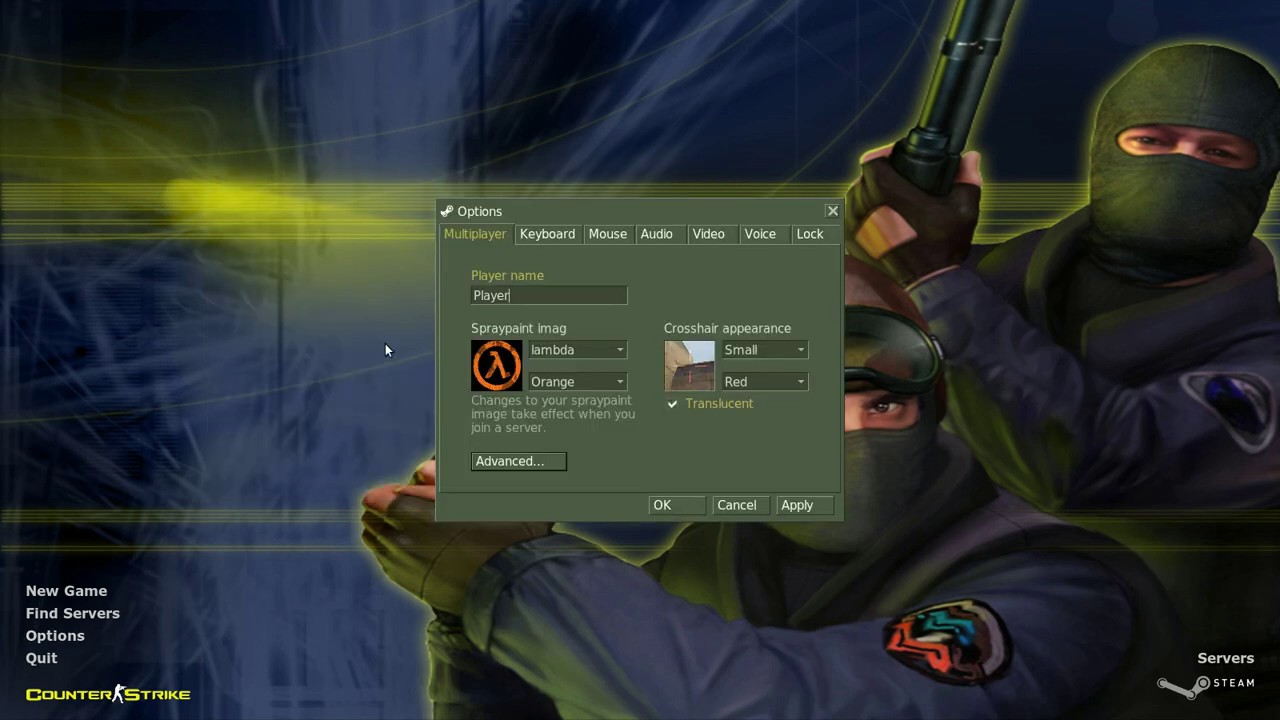